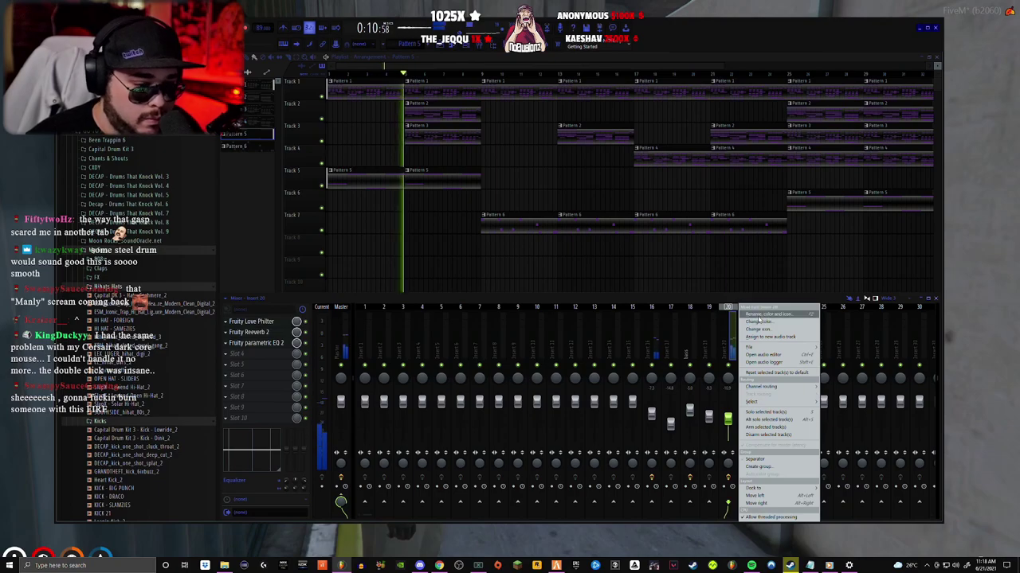
- Open the naming field for mixer insert 16 and for a neighbouring active insert track
right_click(655, 348)
left_click(685, 318)
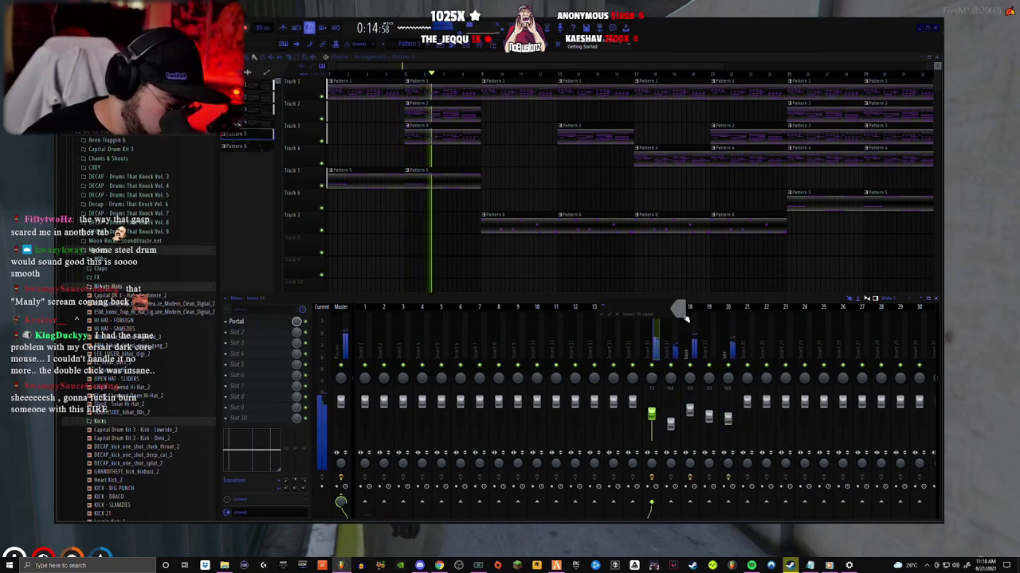
right_click(679, 311)
left_click(714, 320)
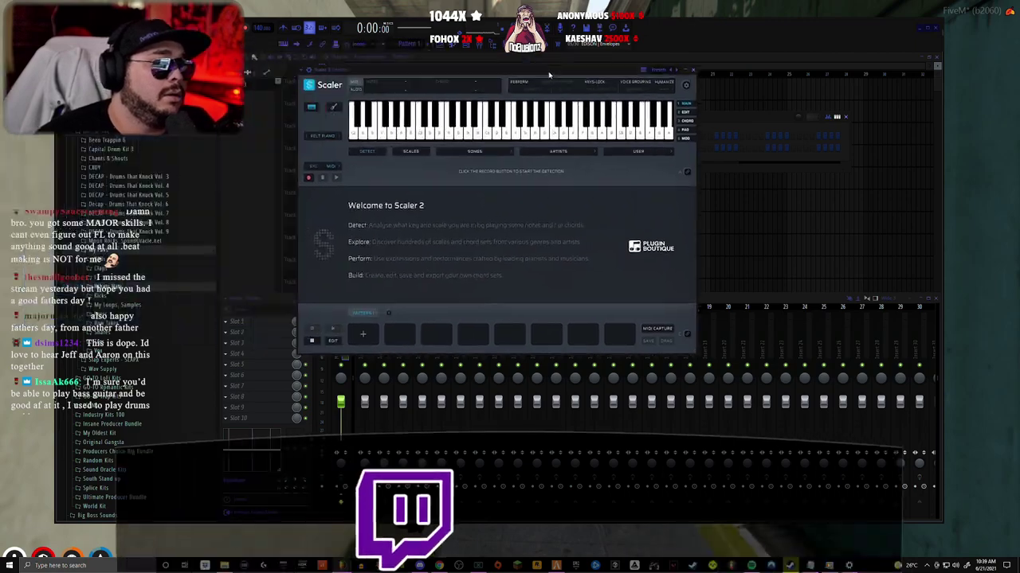
- Switch Scaler's Felt Piano sound to Off and open the list of scales
left_click(357, 141)
left_click(360, 151)
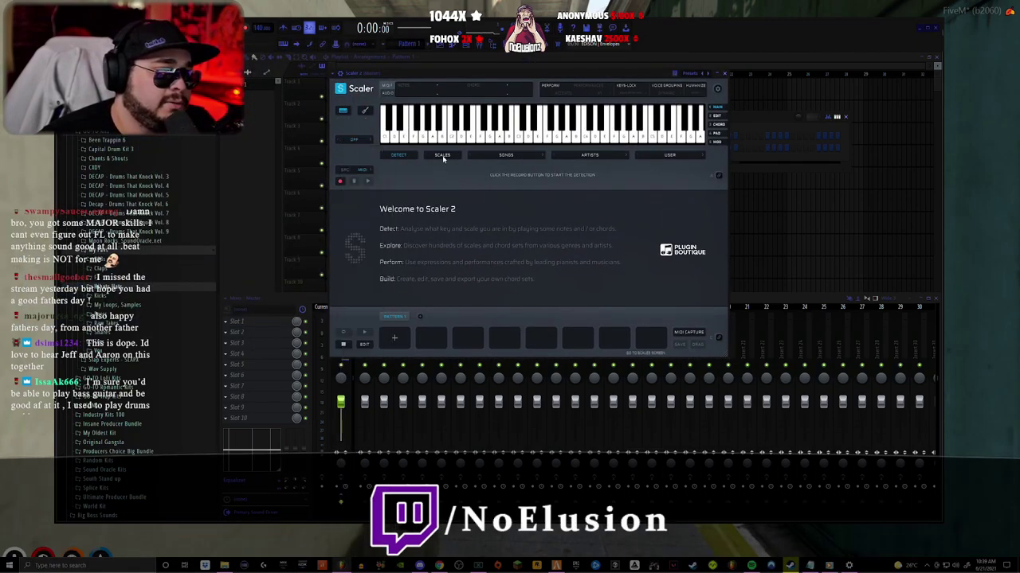
left_click(443, 156)
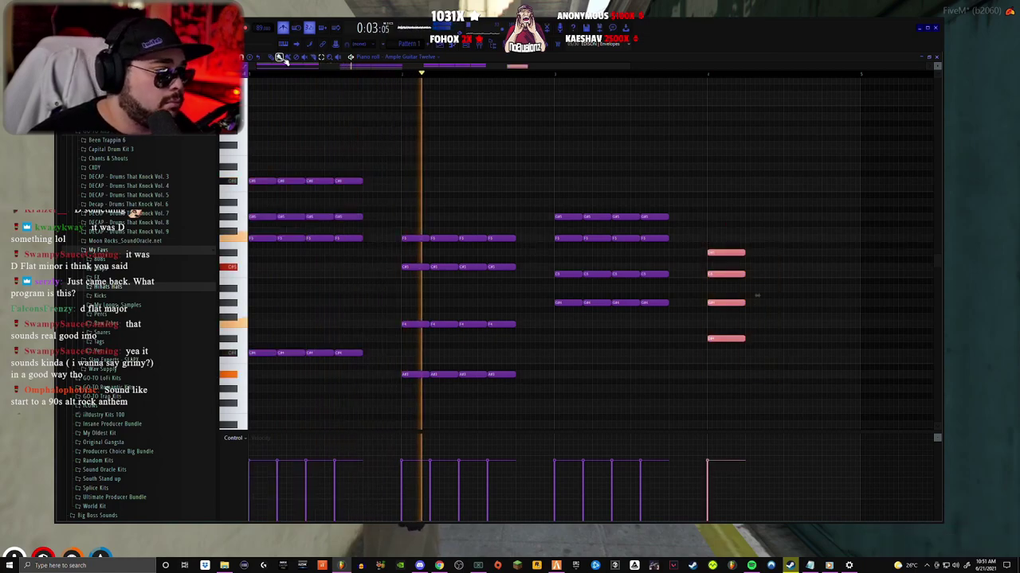
- Shorten the selected chord in the fourth bar and duplicate it three times in a row
left_click_drag(743, 253, 734, 255)
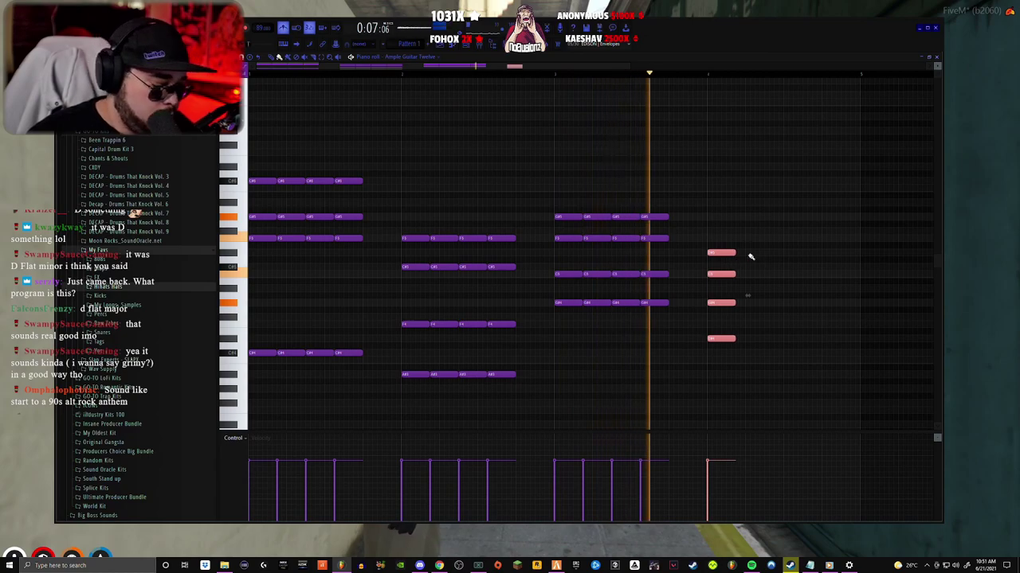
key("ctrl+b")
key("ctrl+b")
key("ctrl+b")
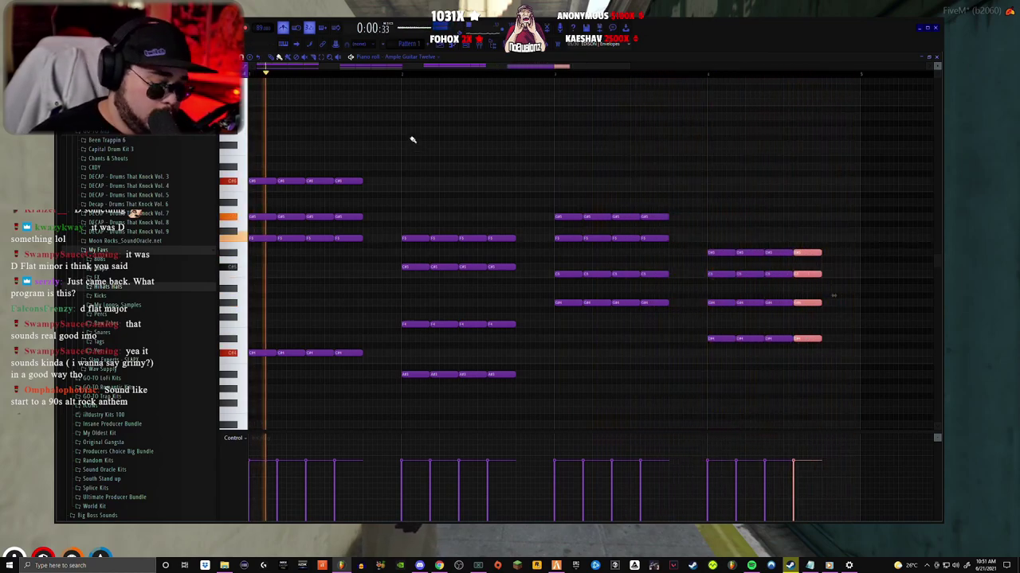
- Copy the first bar's F notes slightly later and an octave higher as a melody, and copy the fourth bar's C notes
left_click(323, 58)
left_click_drag(360, 277, 253, 231)
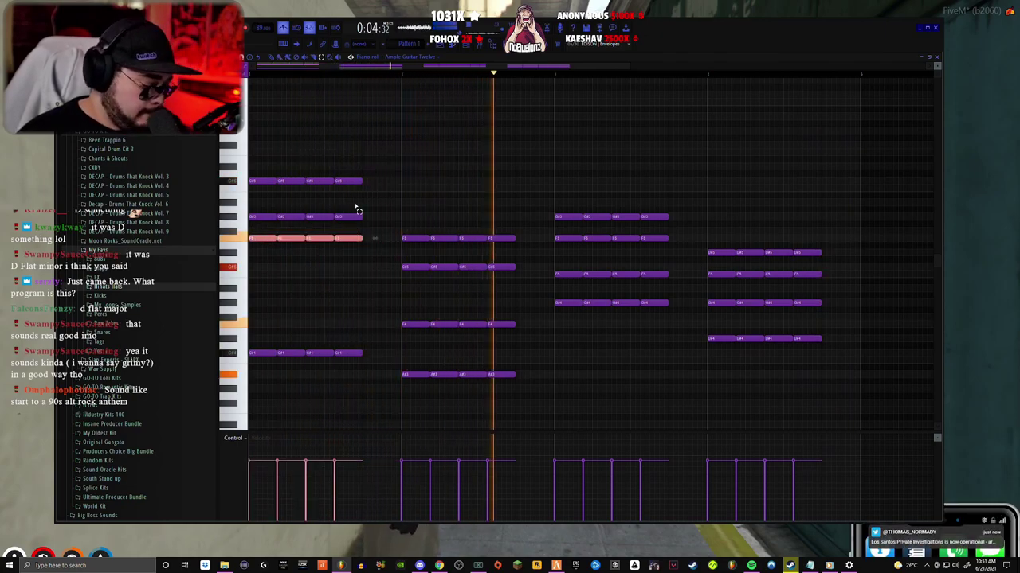
key("shift+Right")
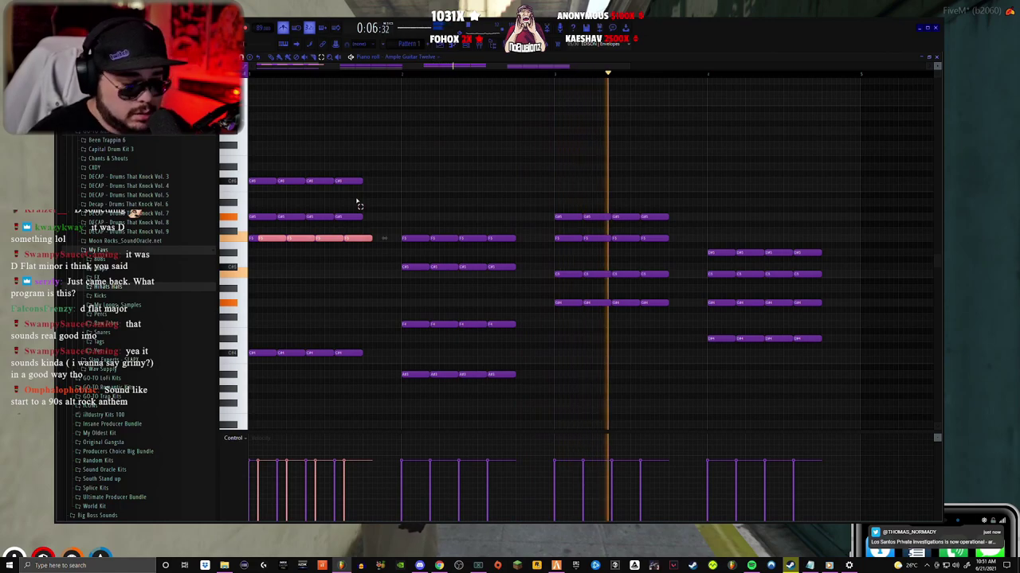
key("ctrl+Up")
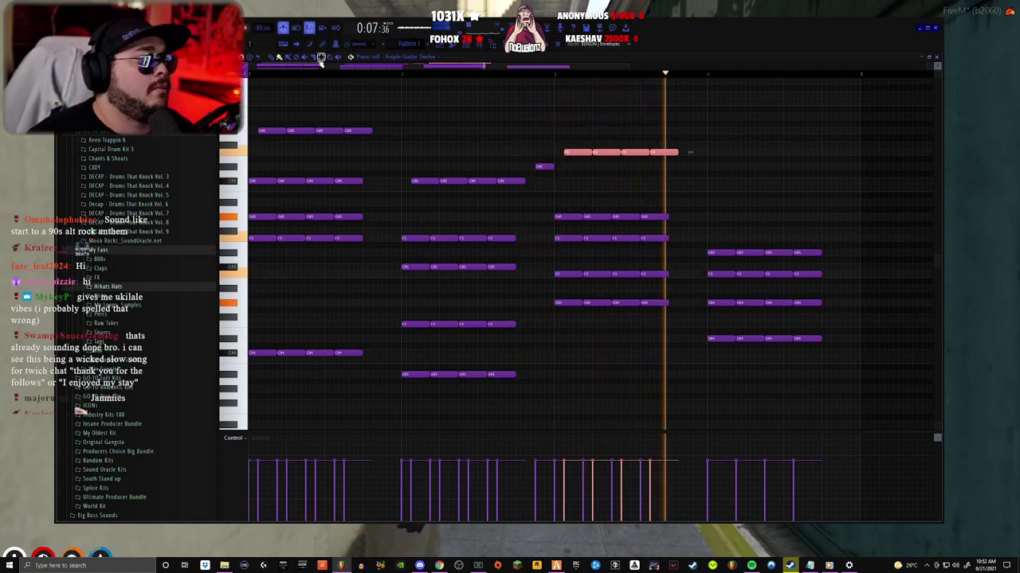
left_click_drag(699, 277, 820, 283)
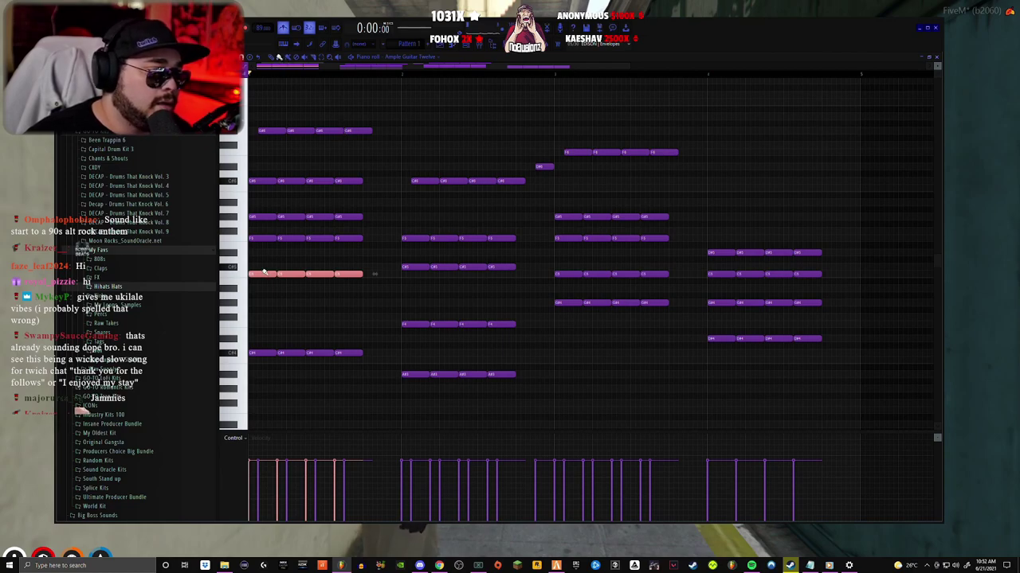
- Strum the chord notes across all four bars and randomize their levels
left_click_drag(818, 401, 267, 176)
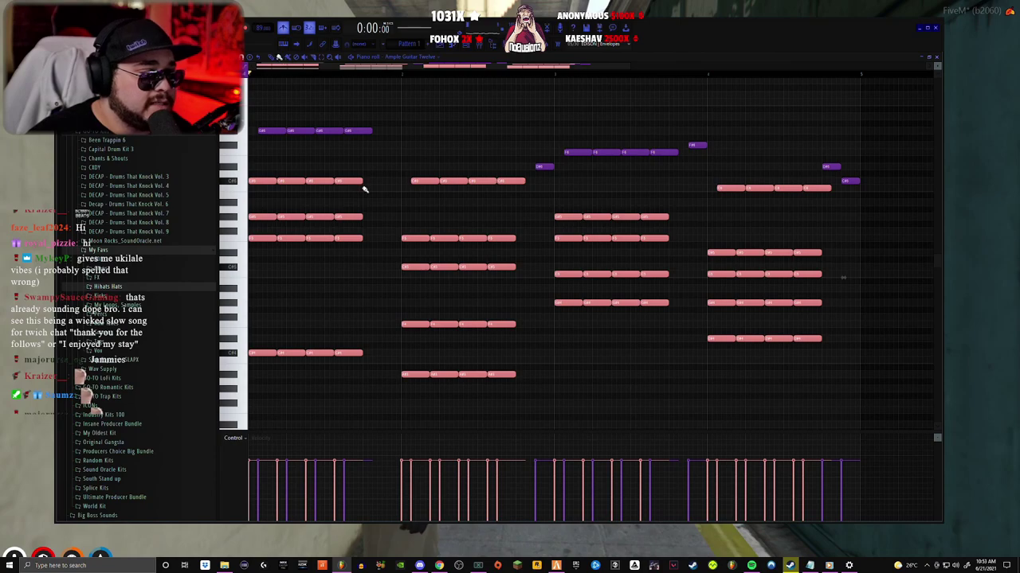
key("alt+s")
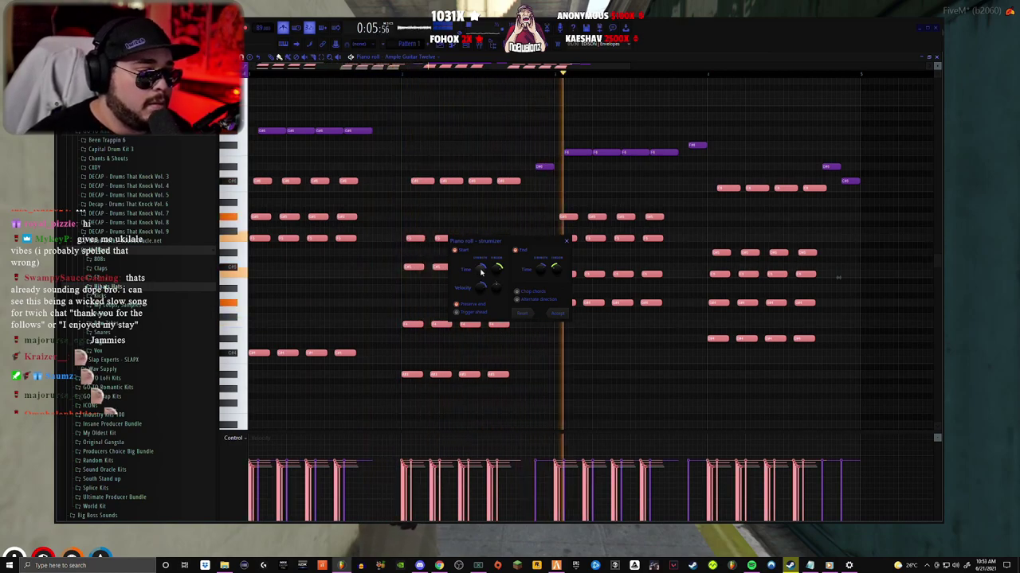
left_click(560, 314)
key("alt+r")
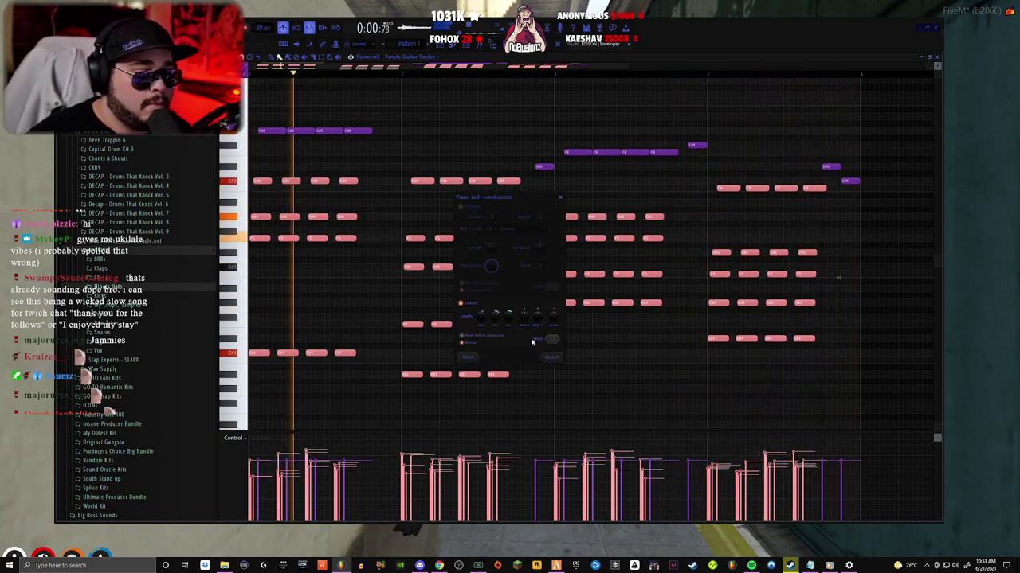
left_click(548, 357)
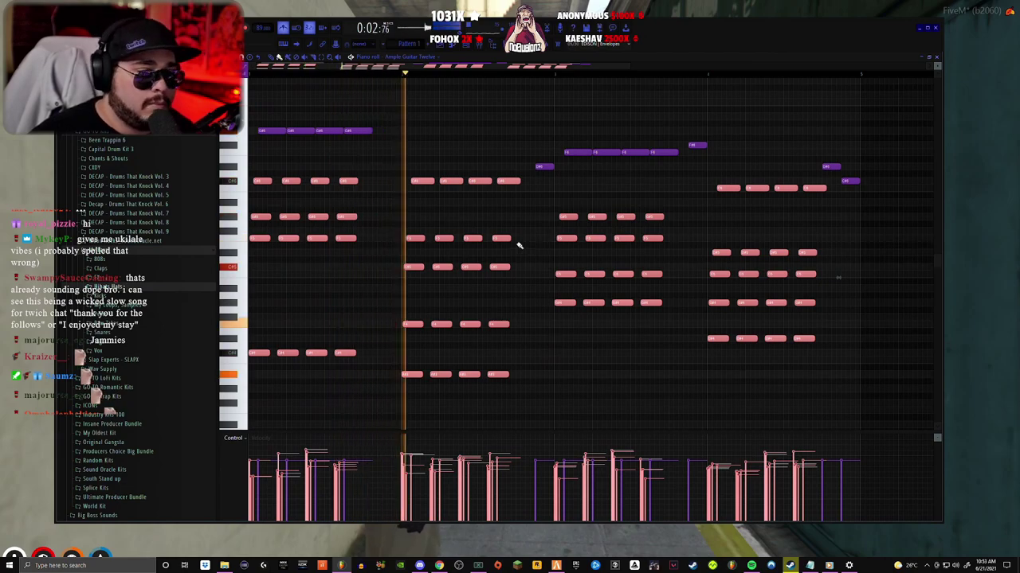
- Draw a low C# bass note at the start of the first bar and lengthen it to the end of the bar
scroll(346, 246, "down", 3)
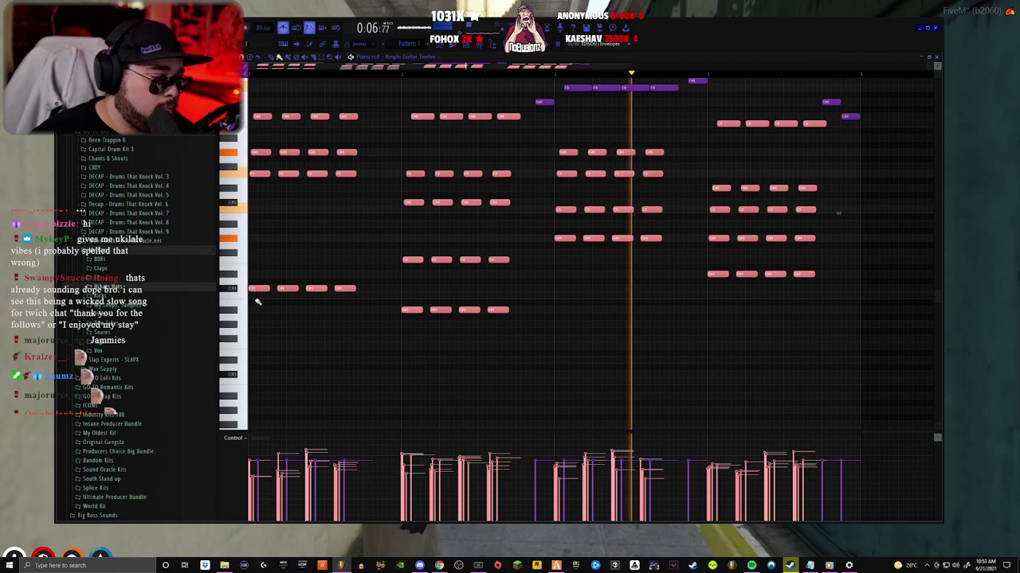
left_click(251, 376)
left_click_drag(266, 374, 401, 376)
scroll(423, 366, "down", 3)
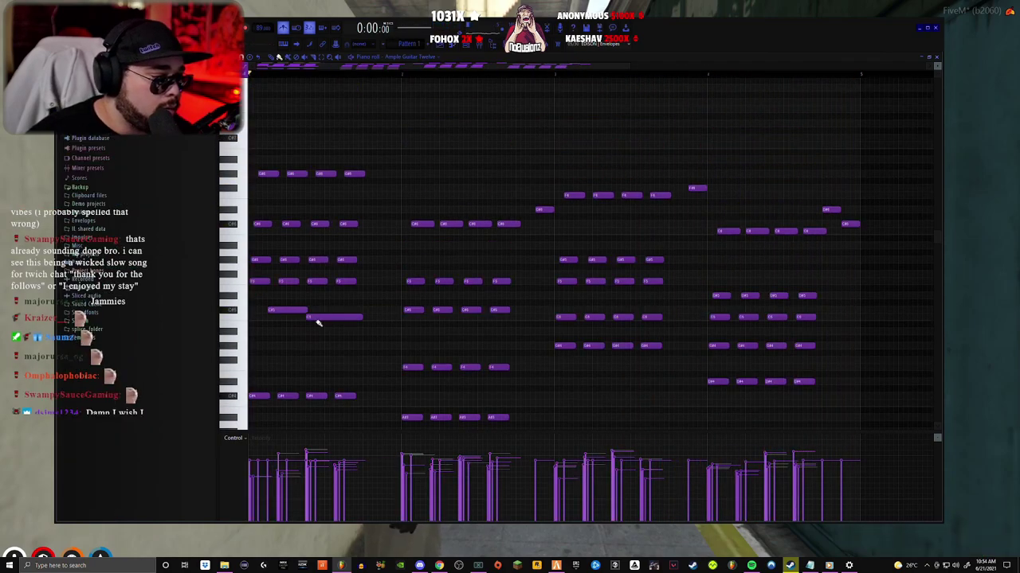
- Move the first bar's long C note up to D# and slightly later, and add long A# and G# notes in the second bar
left_click_drag(317, 319, 345, 297)
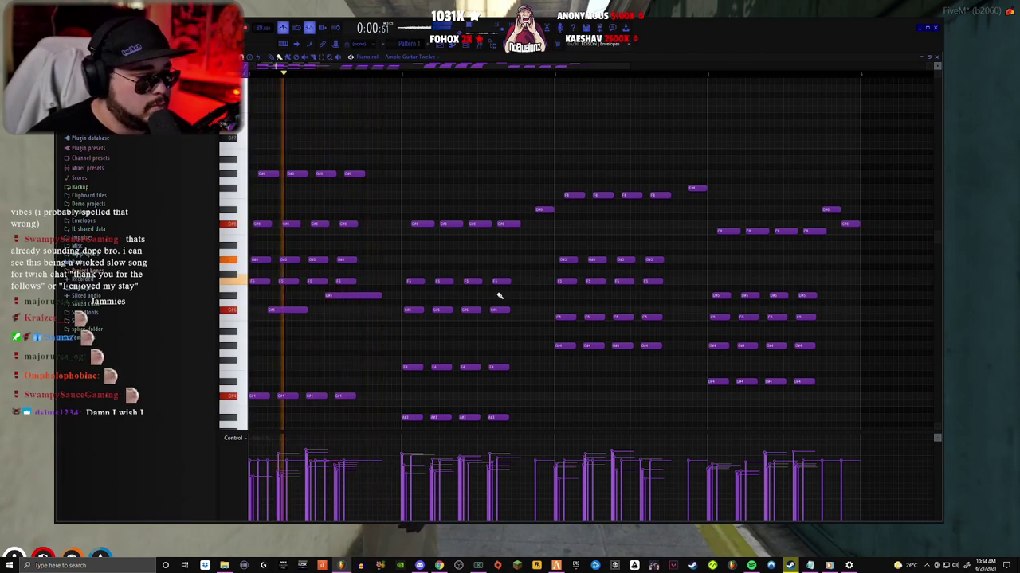
left_click(430, 333)
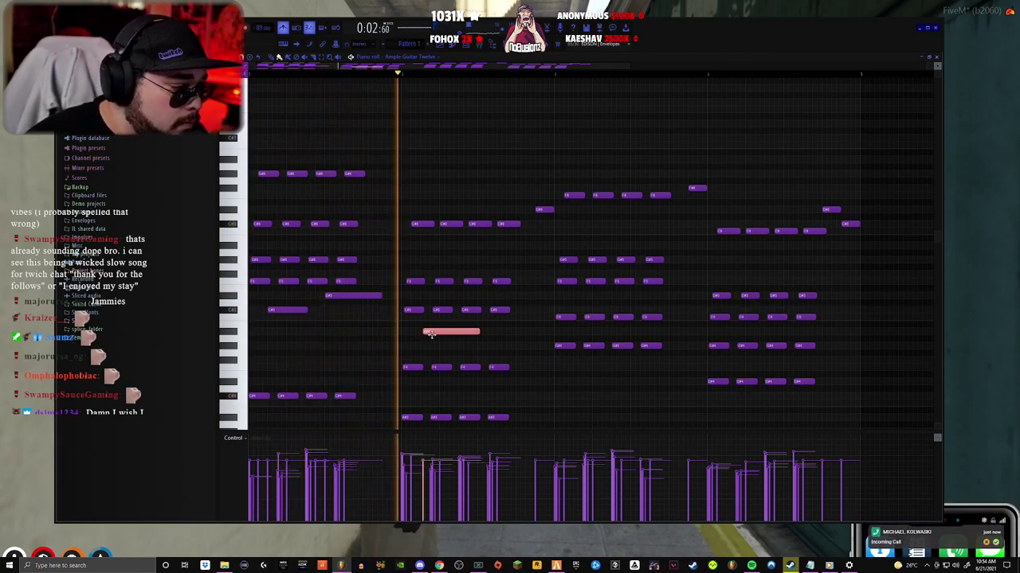
left_click(479, 347)
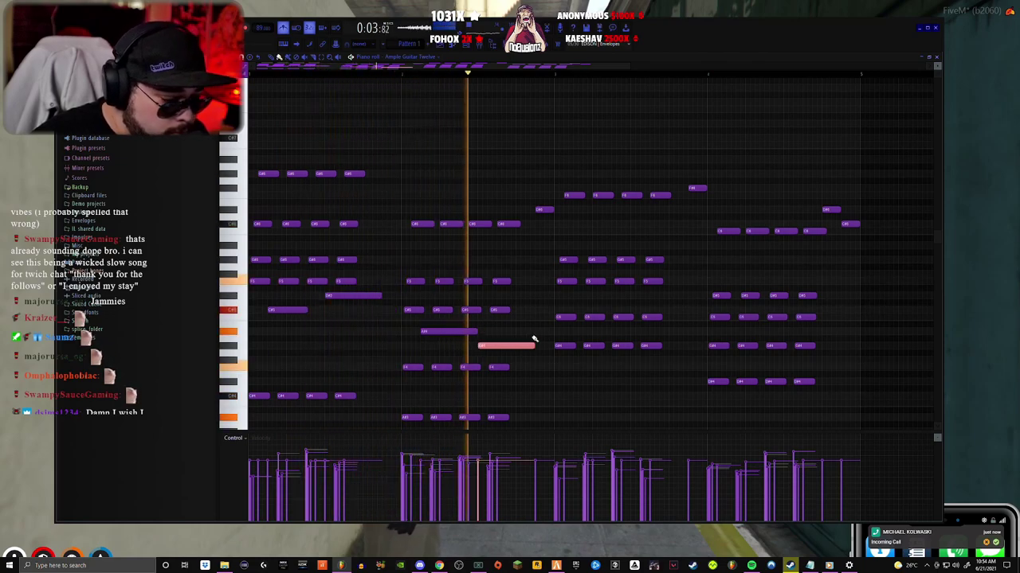
key("space")
key("space")
- Try long high A# and C# notes in the third bar, and delete both
scroll(618, 346, "down", 1)
scroll(618, 345, "down", 2)
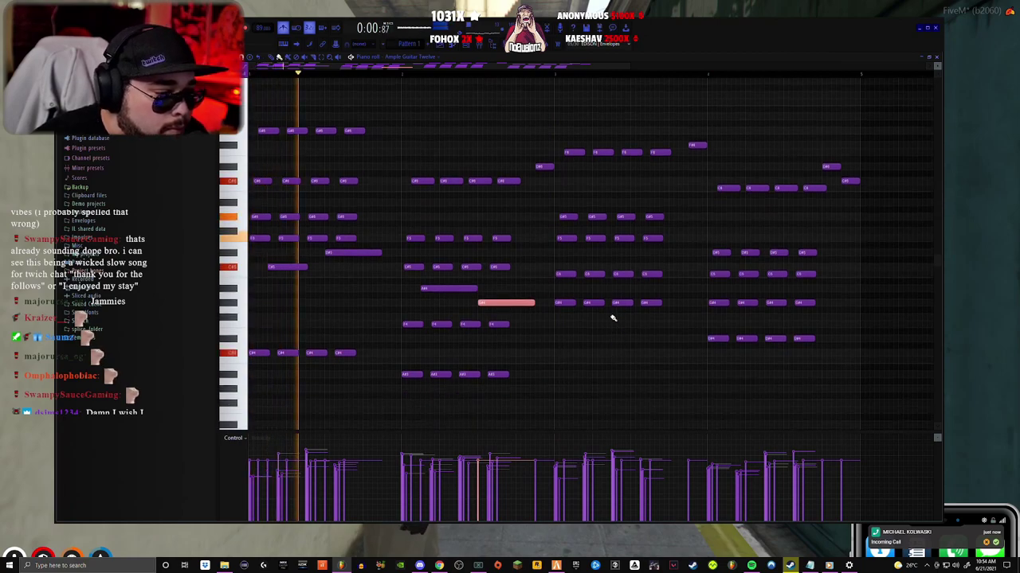
left_click(575, 203)
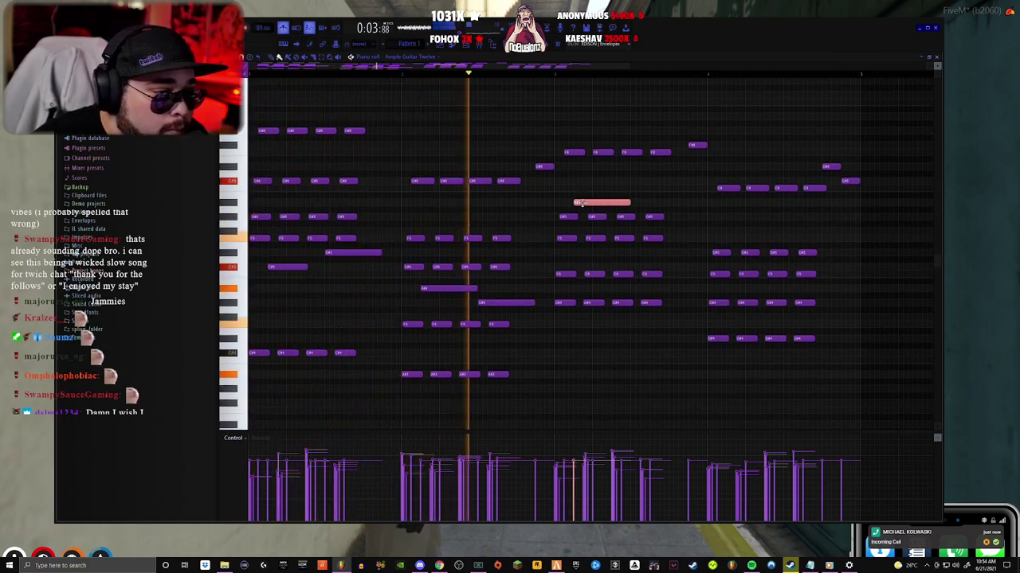
left_click(631, 182)
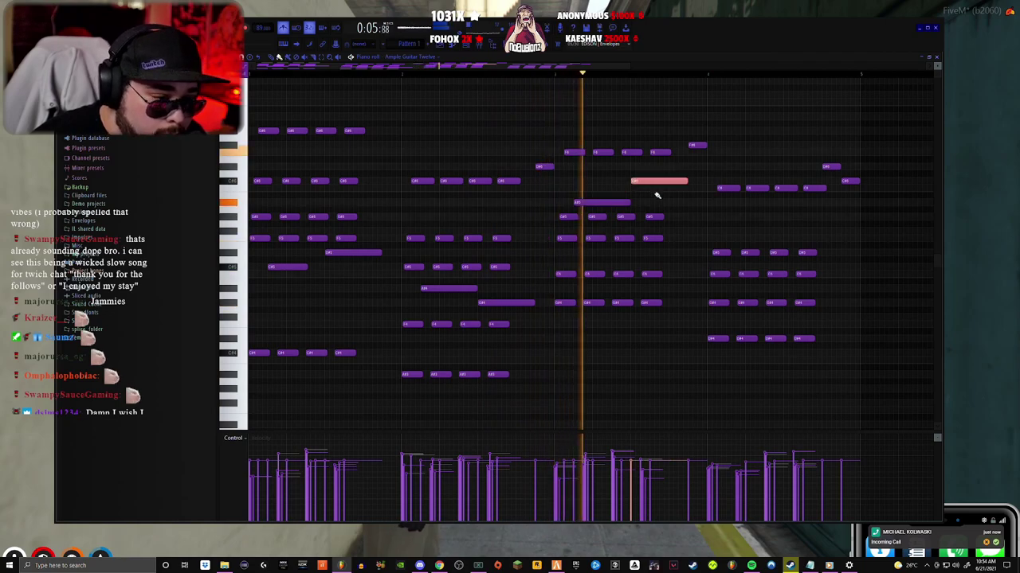
key("space")
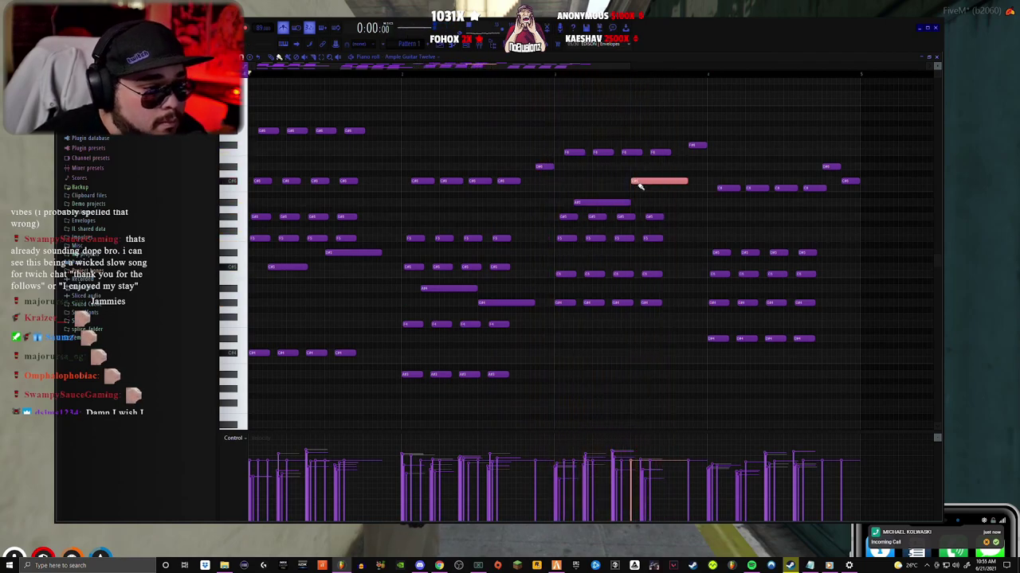
key("space")
right_click(639, 182)
right_click(615, 204)
- Try a long low D# note in the third bar, and delete it
left_click(577, 339)
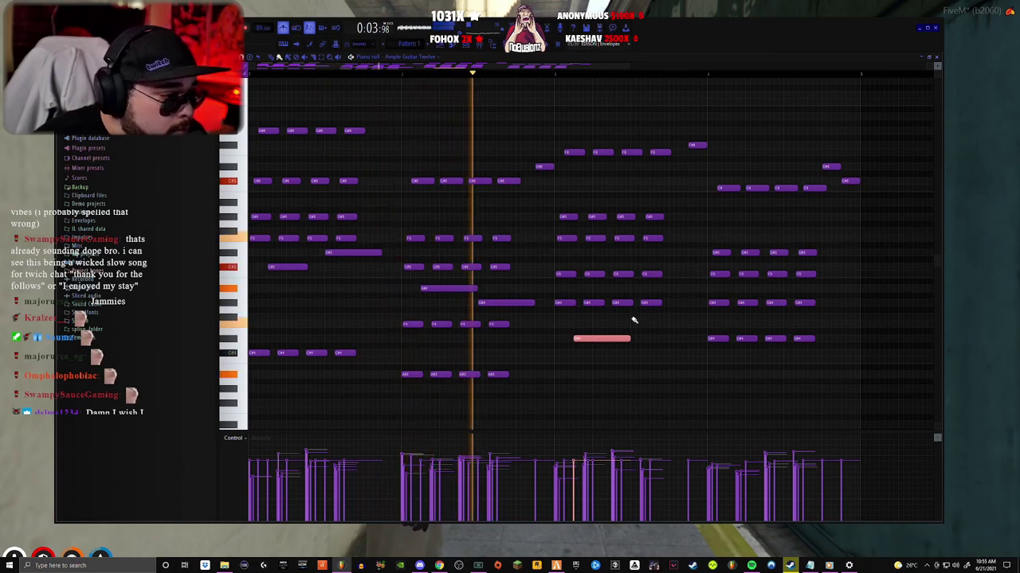
right_click(593, 340)
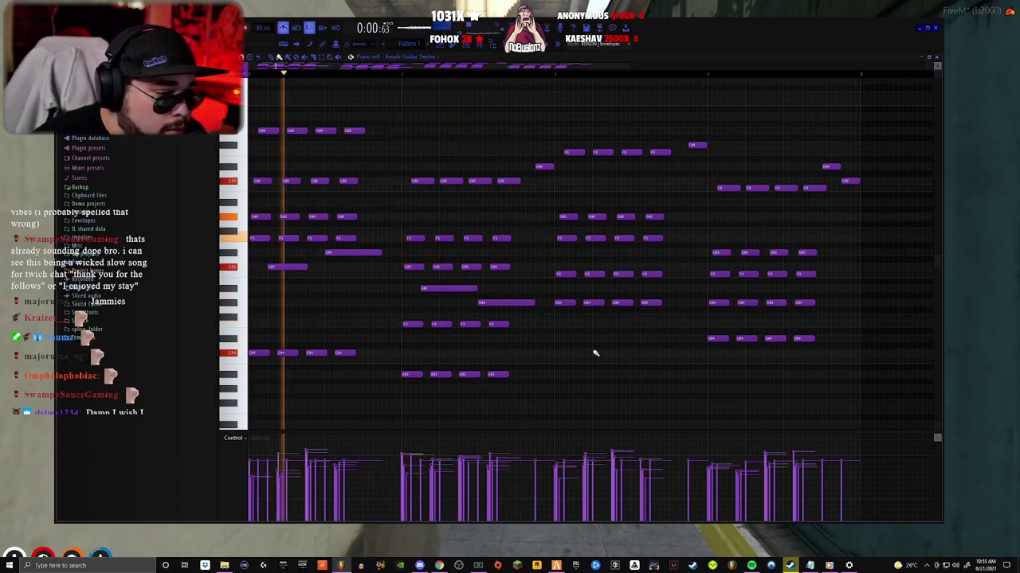
key("space")
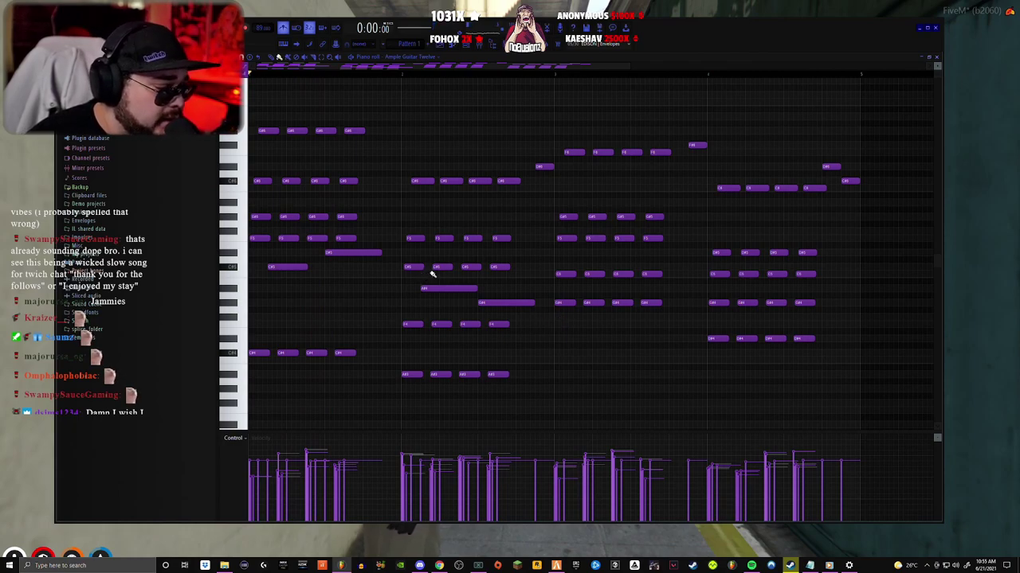
- Add long F and F# notes in the third bar and long C# and C notes in the fourth bar
left_click(575, 340)
left_click_drag(575, 340, 583, 324)
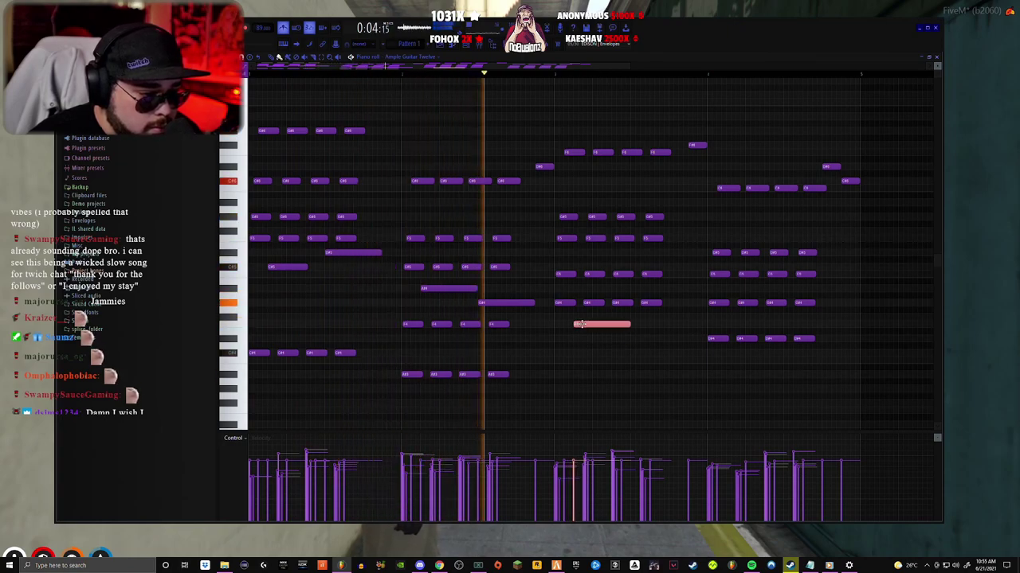
left_click(633, 318)
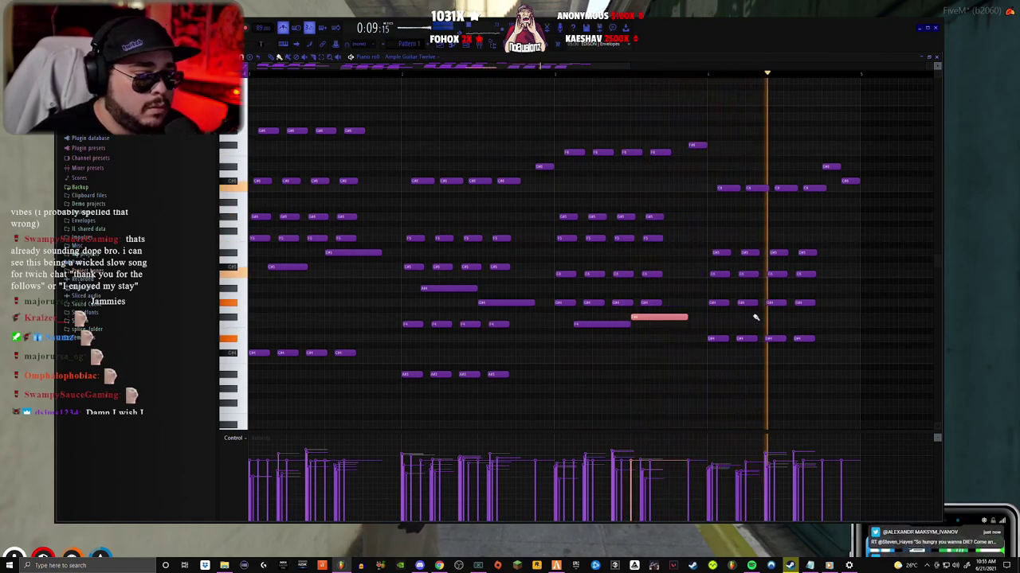
left_click(729, 355)
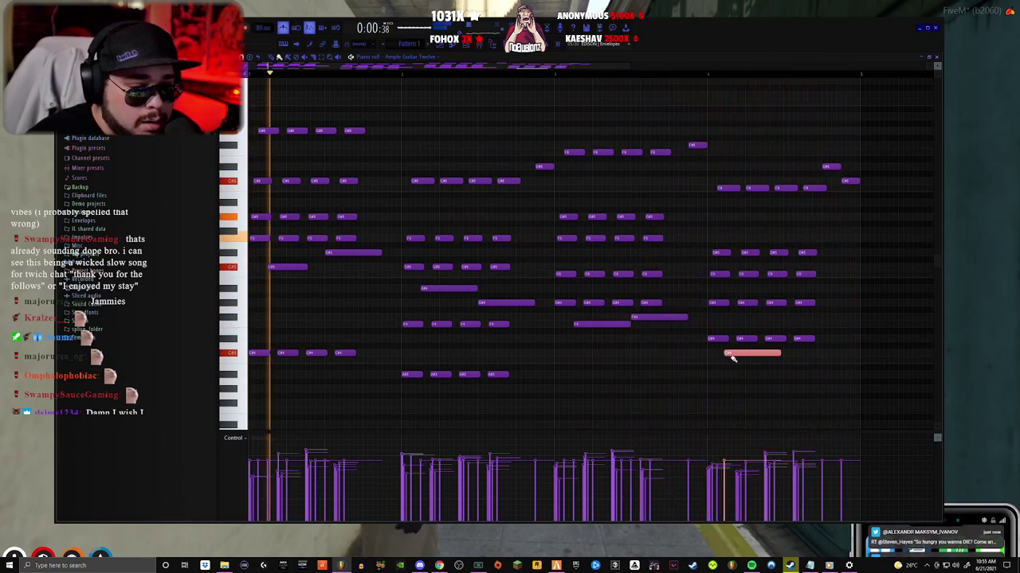
left_click(787, 361)
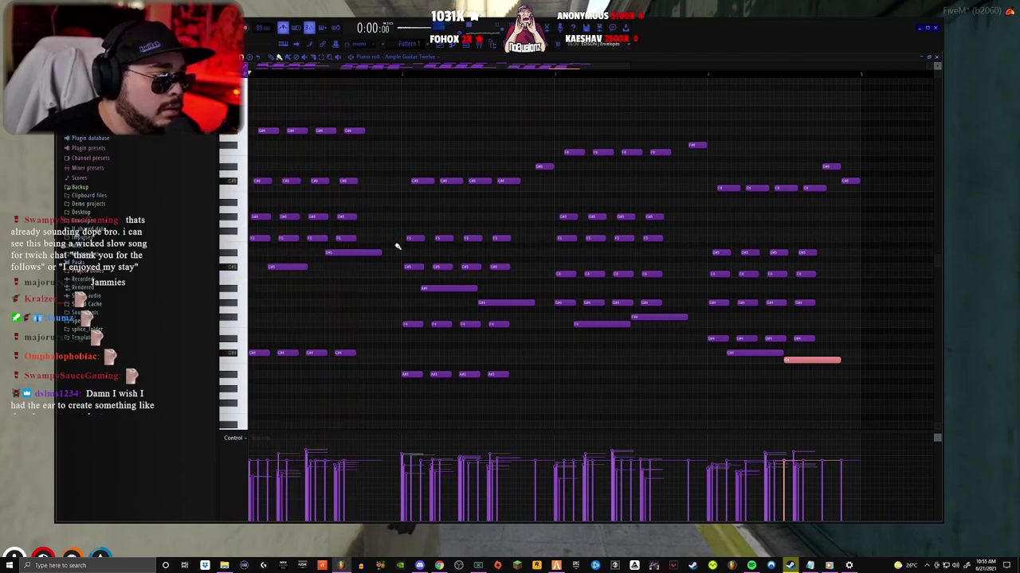
- Replace the second bar's long G# note with a D#, and raise the third bar's long F# note to D#
scroll(363, 243, "up", 2)
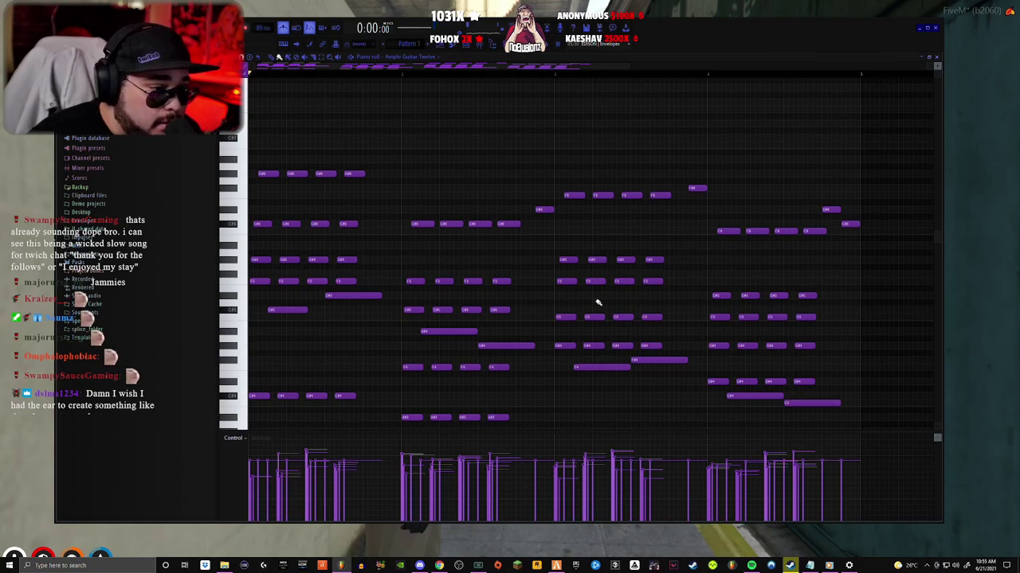
left_click(498, 296)
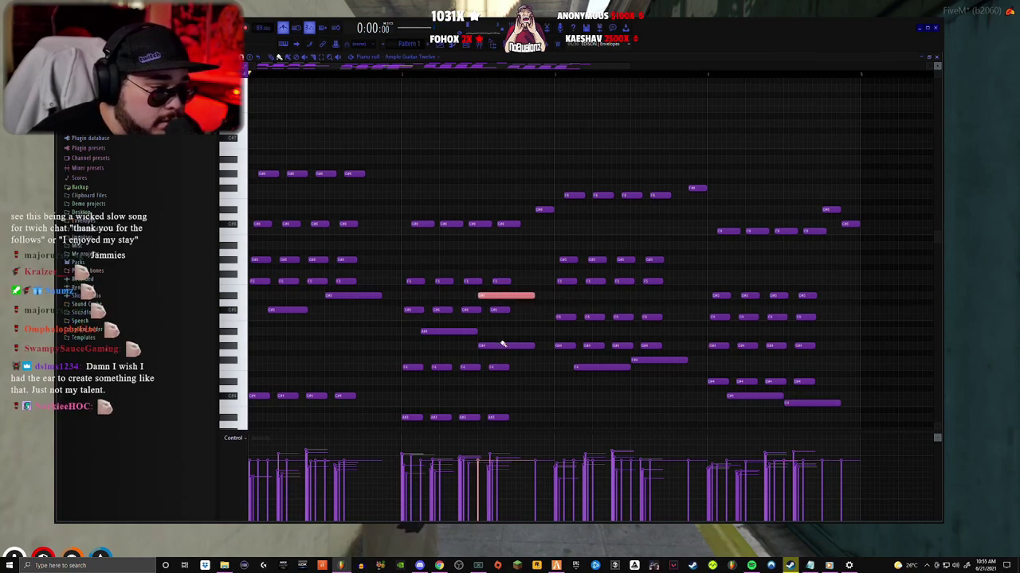
key("space")
left_click_drag(660, 360, 660, 295)
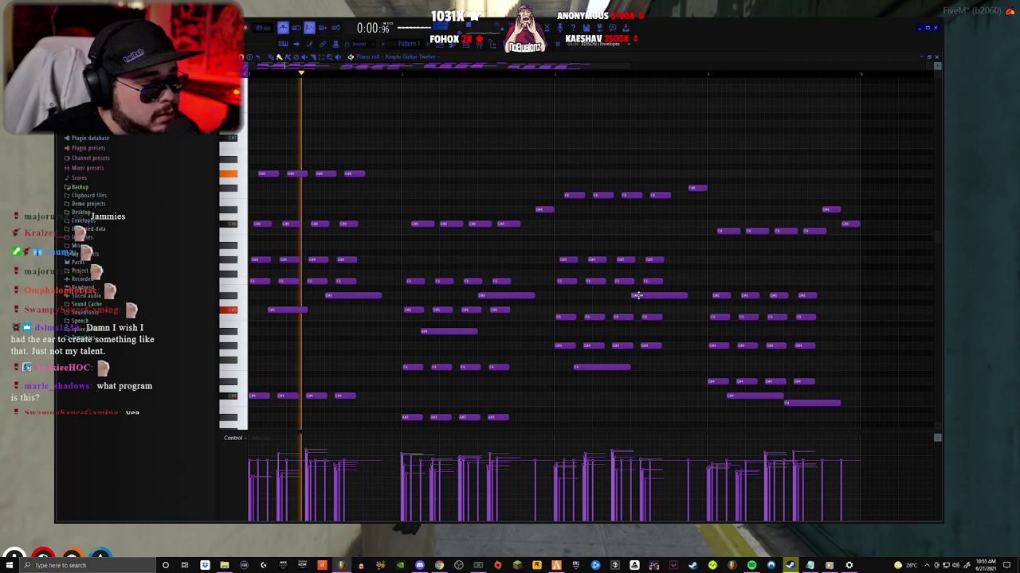
key("space")
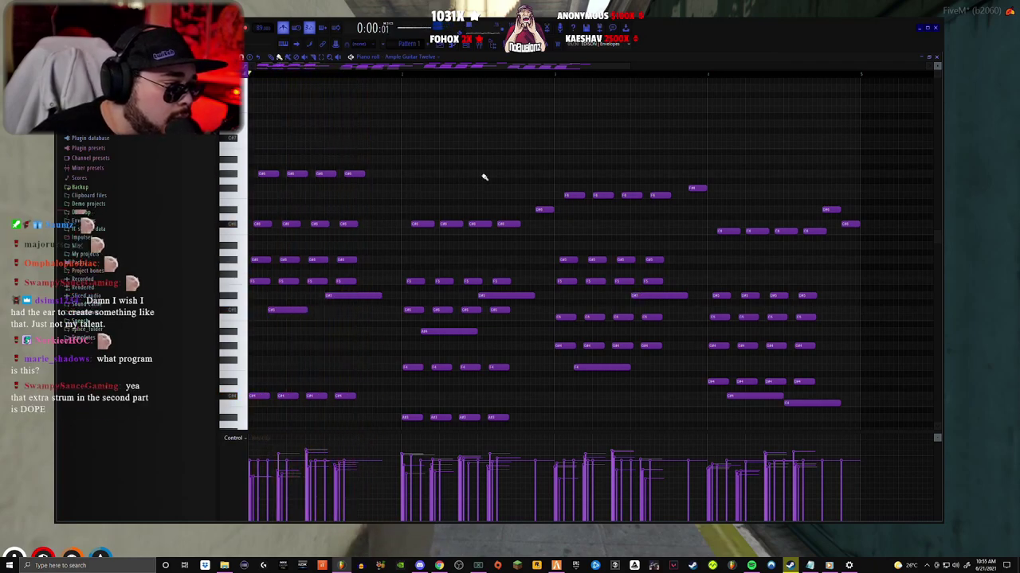
- Try a short low C note in the second bar, and delete it
left_click(497, 403)
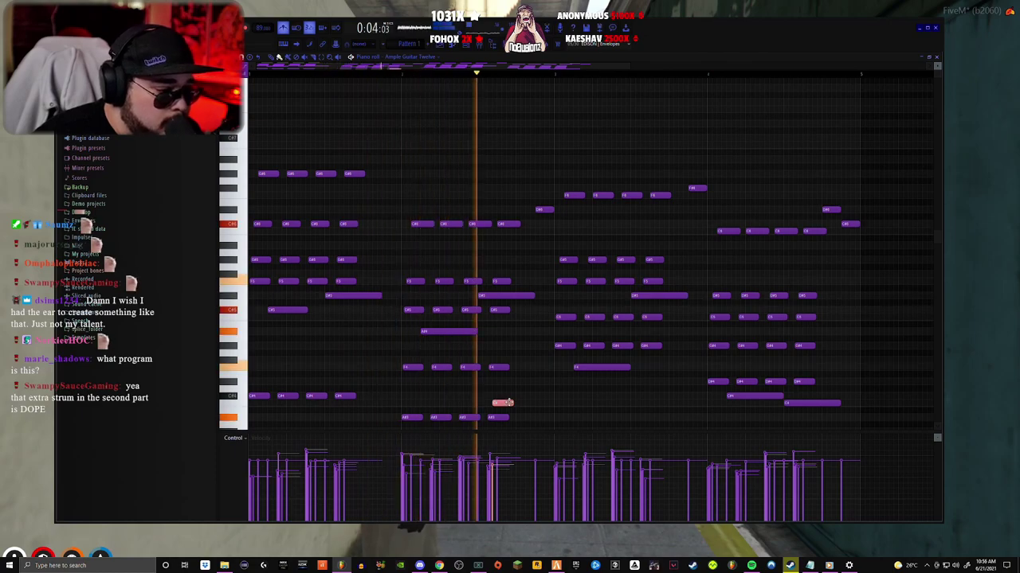
right_click(502, 403)
key("space")
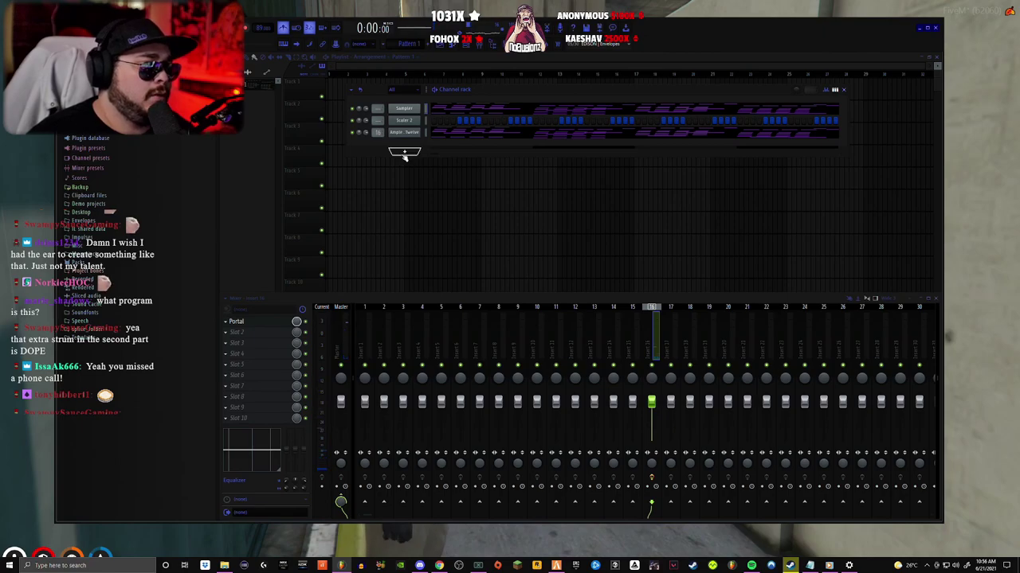
- Add an Xpand!2 instrument channel and open its piano roll
left_click(403, 152)
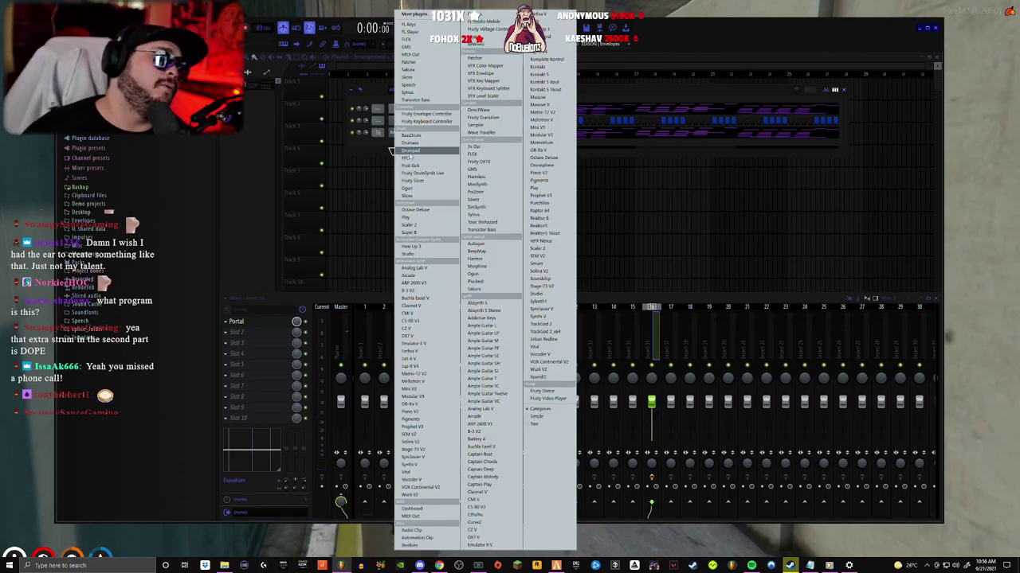
left_click(540, 378)
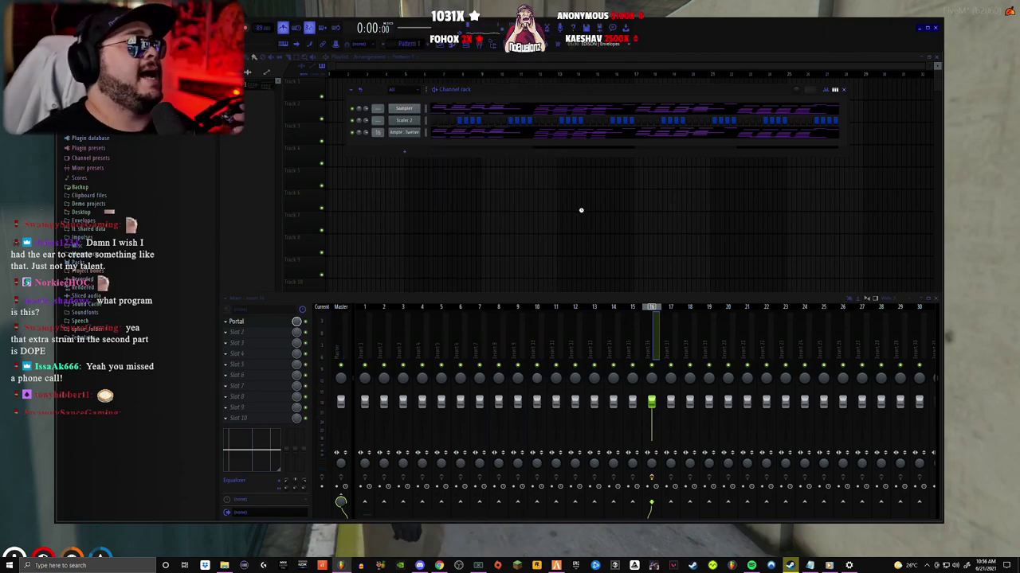
left_click_drag(301, 94, 634, 164)
key("F7")
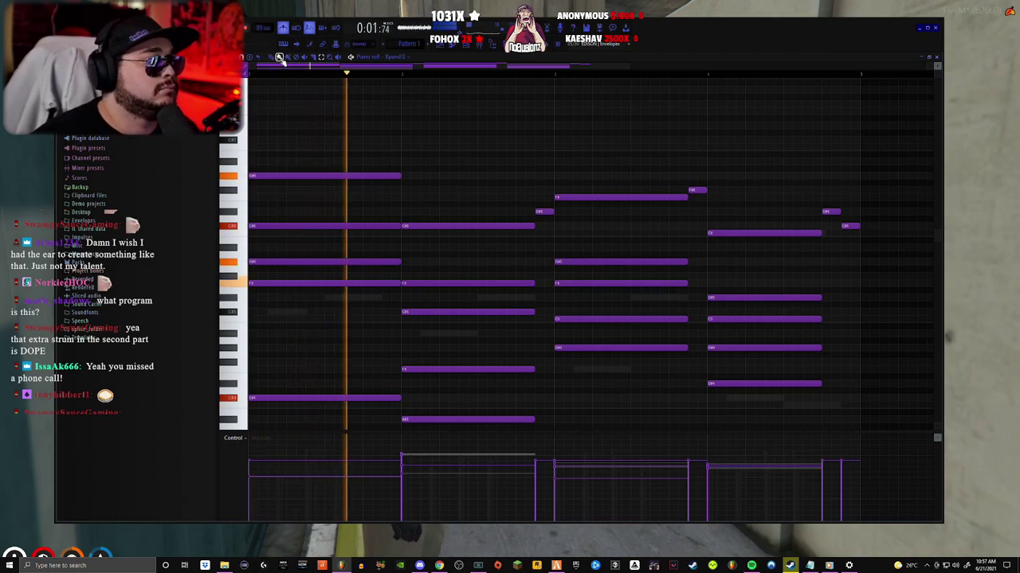
- Route the Xpand!2 channel to mixer insert 17 and lower that insert's volume, returning to the piano roll
left_click(452, 45)
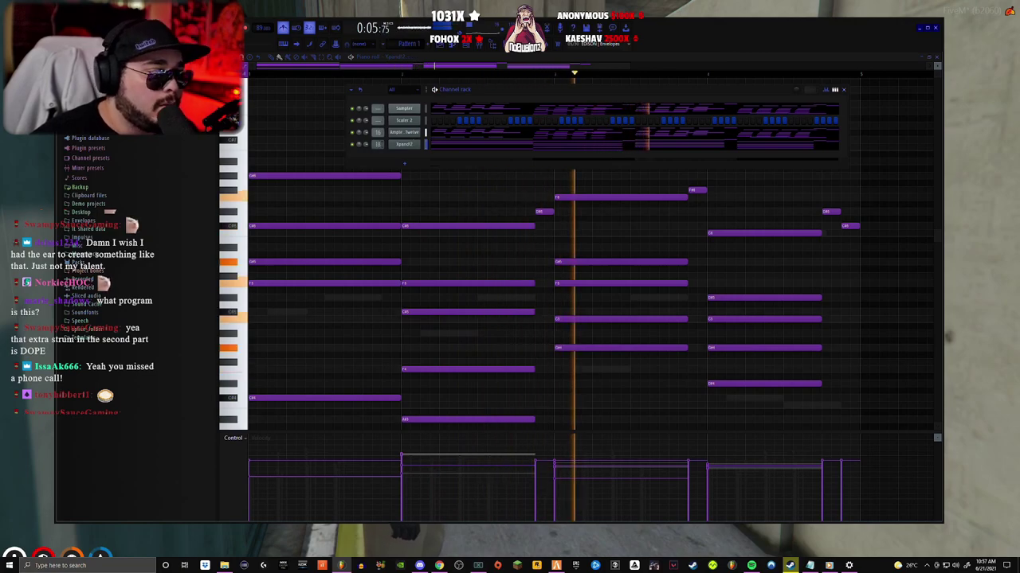
left_click(479, 45)
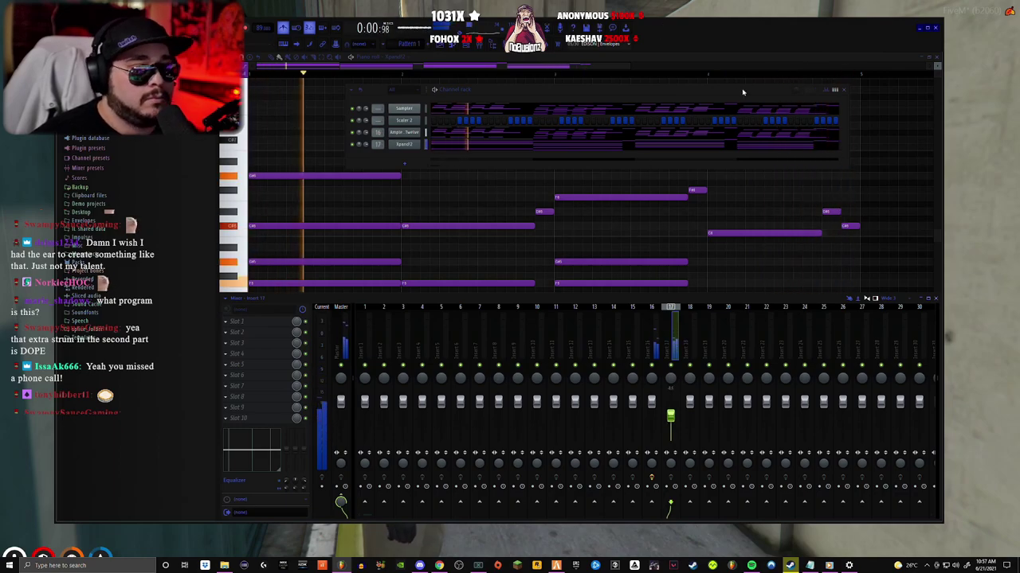
left_click(705, 67)
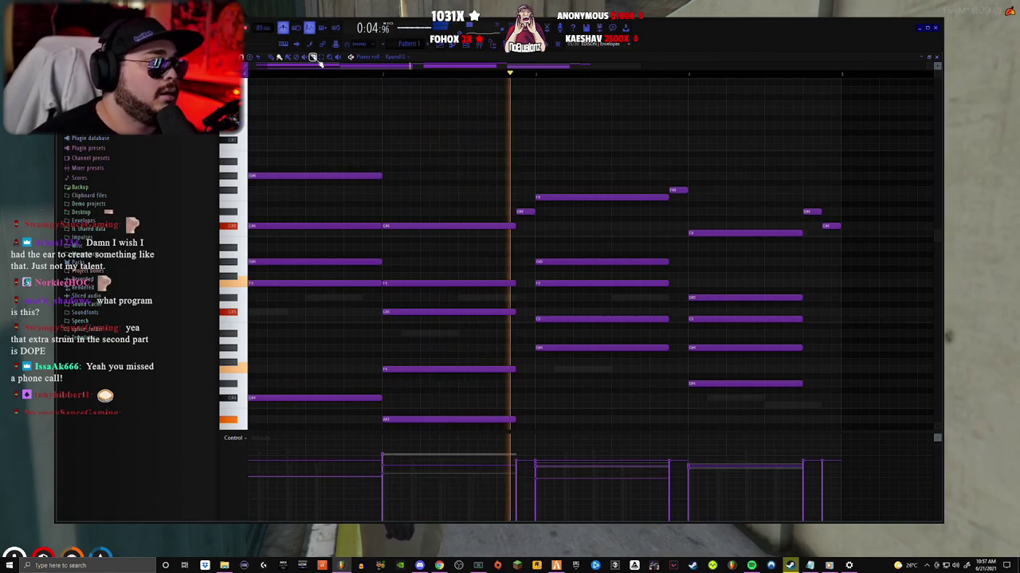
- Select the lowest long notes, C# and A#, in the first and second bars of the Xpand!2 part
scroll(510, 269, "down", 5)
left_click_drag(748, 318, 307, 232)
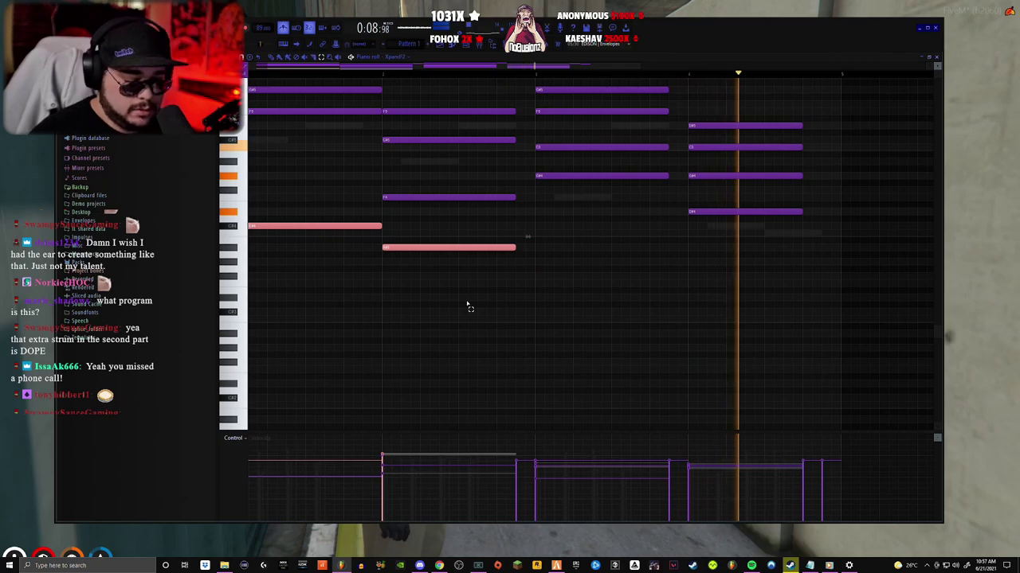
scroll(498, 310, "up", 2)
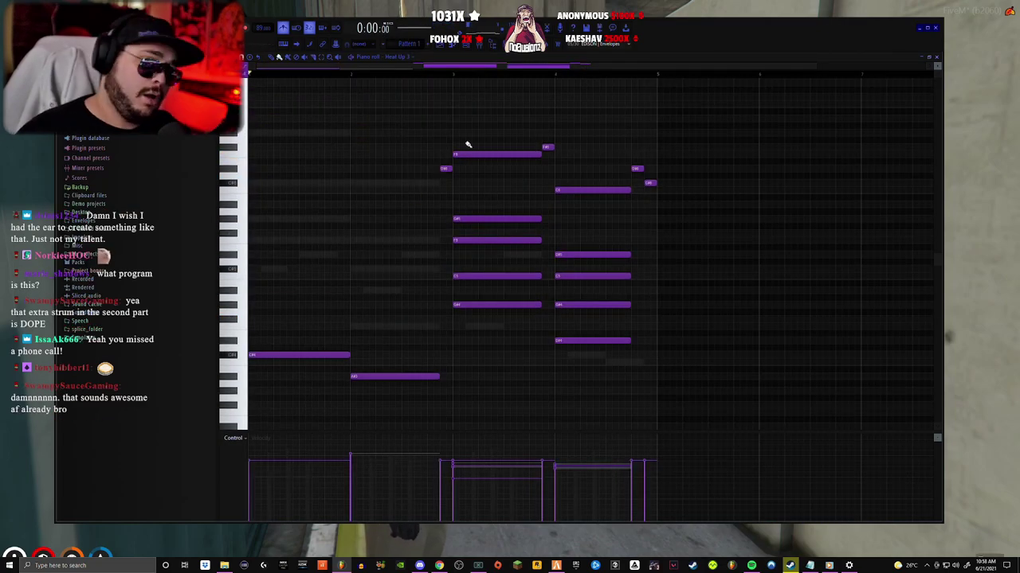
- Thin the Heat Up 3 part by deleting the upper chord notes in bars three and four, keeping the long low G# and D#
right_click(472, 155)
right_click(485, 219)
right_click(488, 240)
right_click(584, 190)
right_click(584, 254)
right_click(585, 276)
right_click(575, 305)
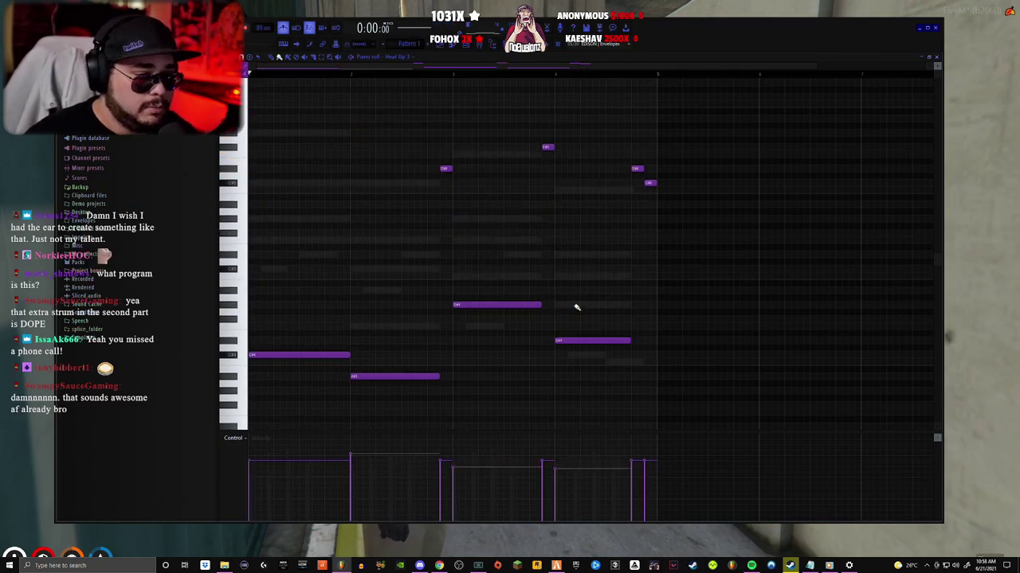
- Lower the short high melody notes of the Heat Up 3 part by one octave and close the piano roll
key("space")
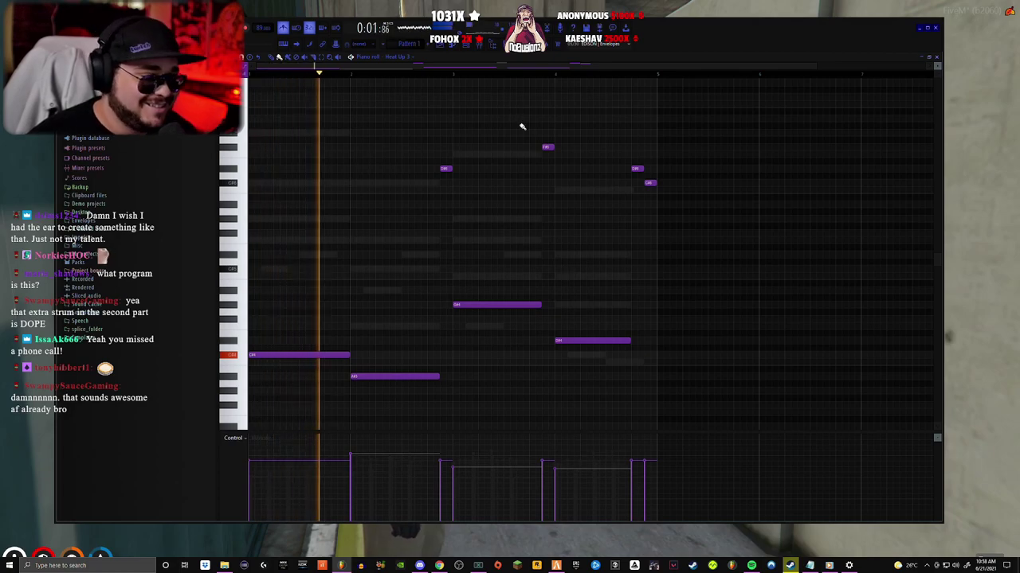
left_click_drag(387, 101, 685, 205)
key("ctrl+Down")
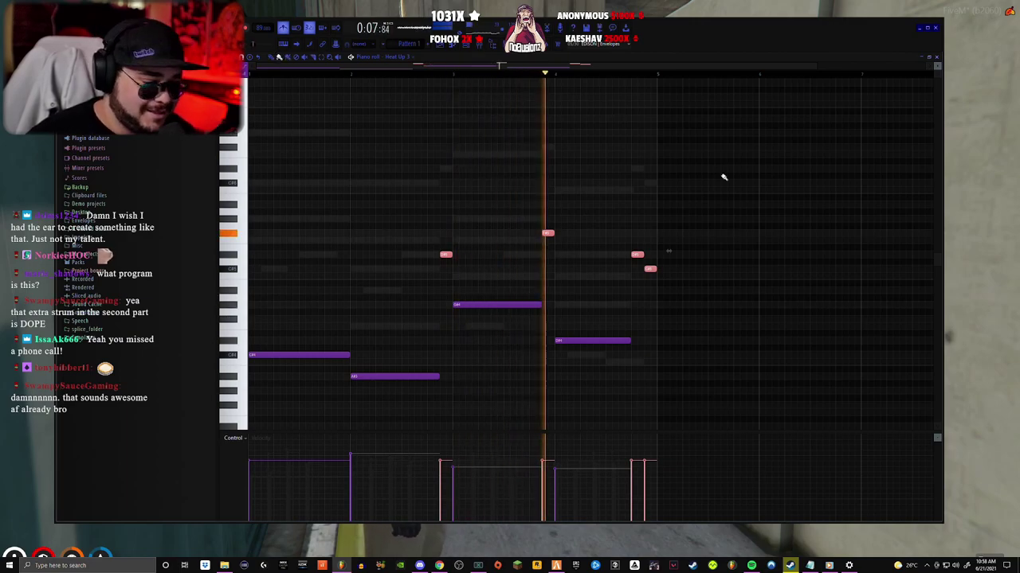
left_click(937, 60)
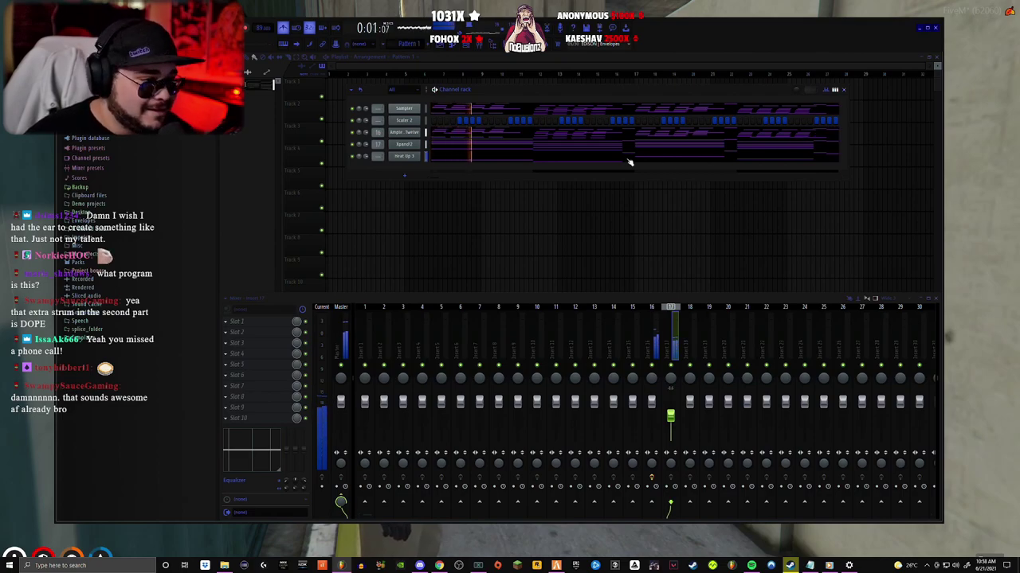
- Route the Heat Up 3 channel to mixer insert 18 and lower that insert's volume slightly
left_click_drag(373, 157, 373, 124)
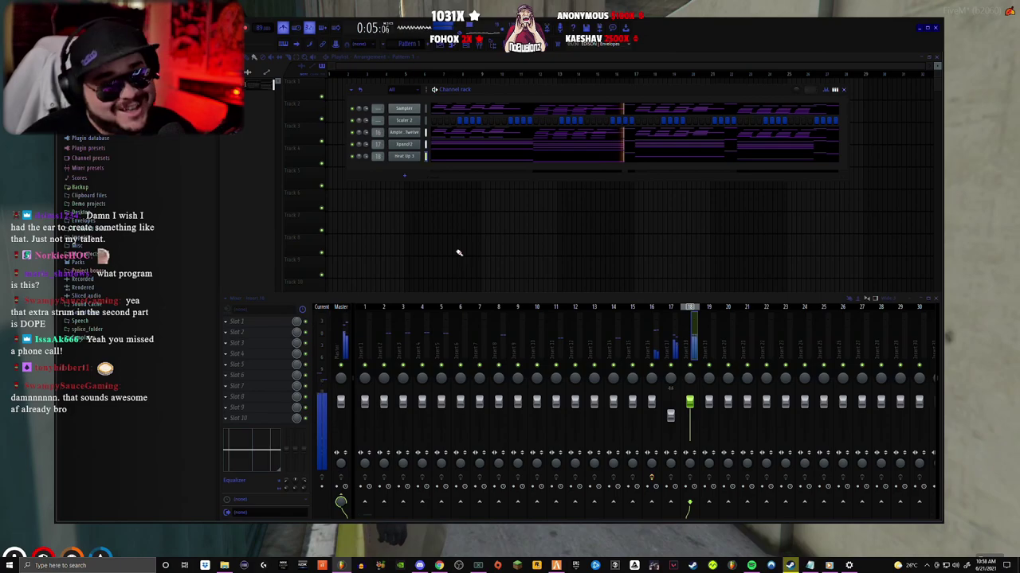
left_click(403, 178)
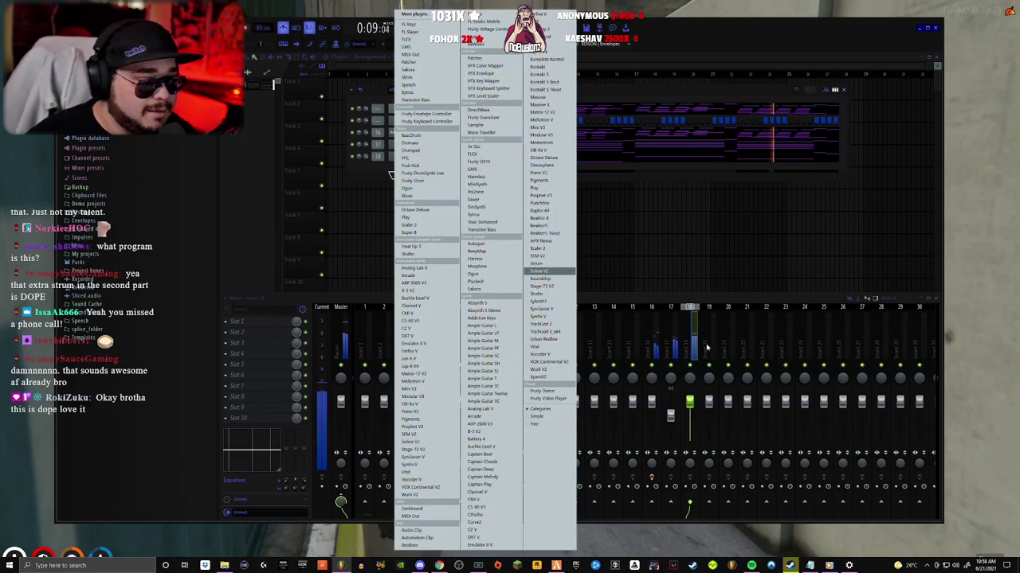
left_click(704, 301)
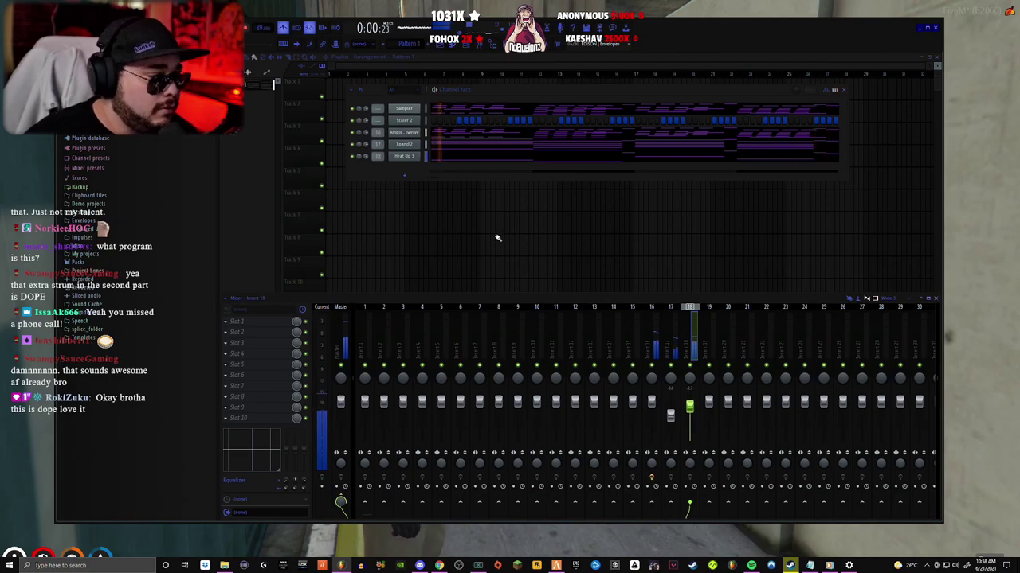
- Add a Kontakt instrument channel and place a short C# note in the first bar of its piano roll
left_click(397, 174)
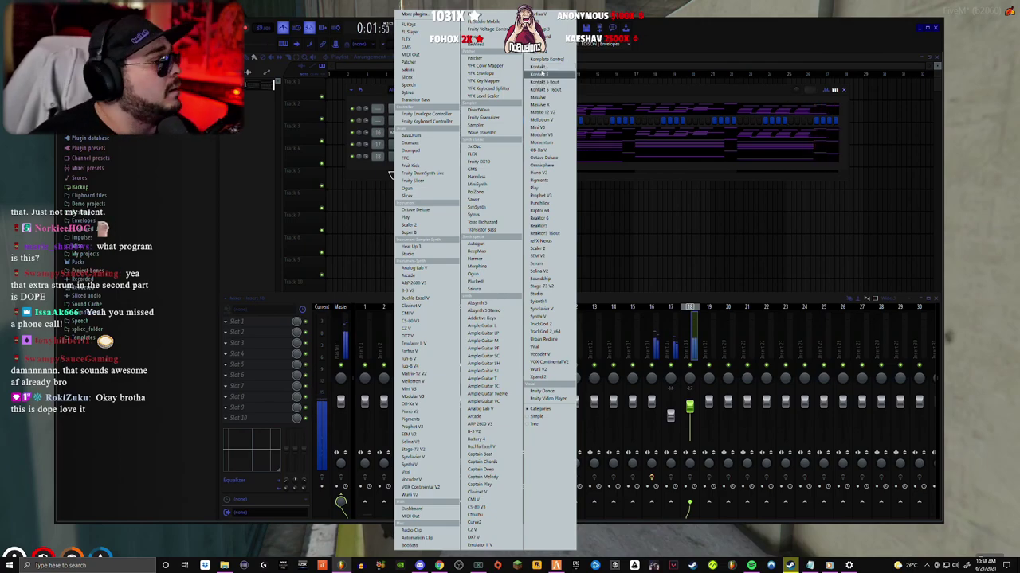
left_click(541, 73)
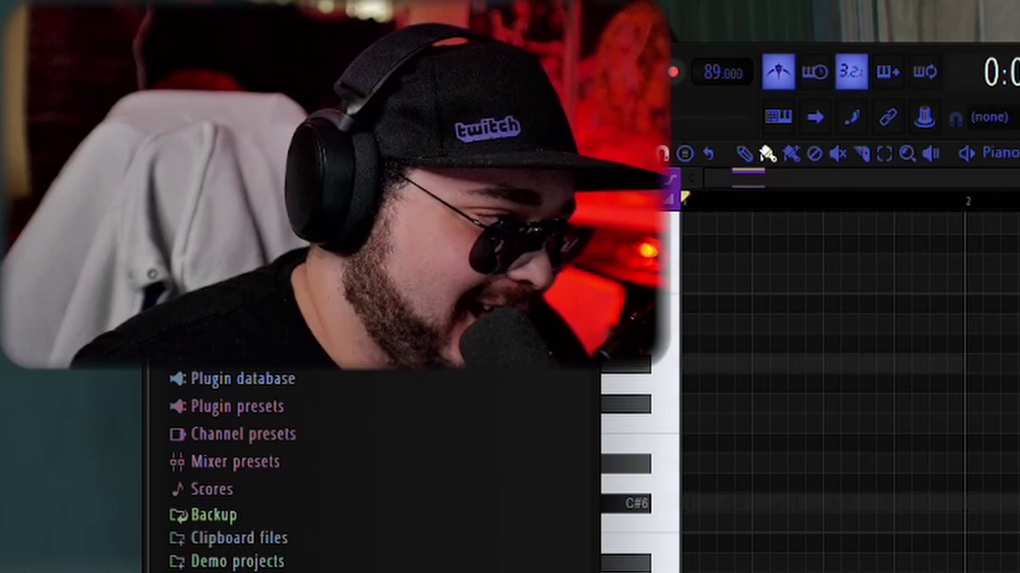
left_click(727, 502)
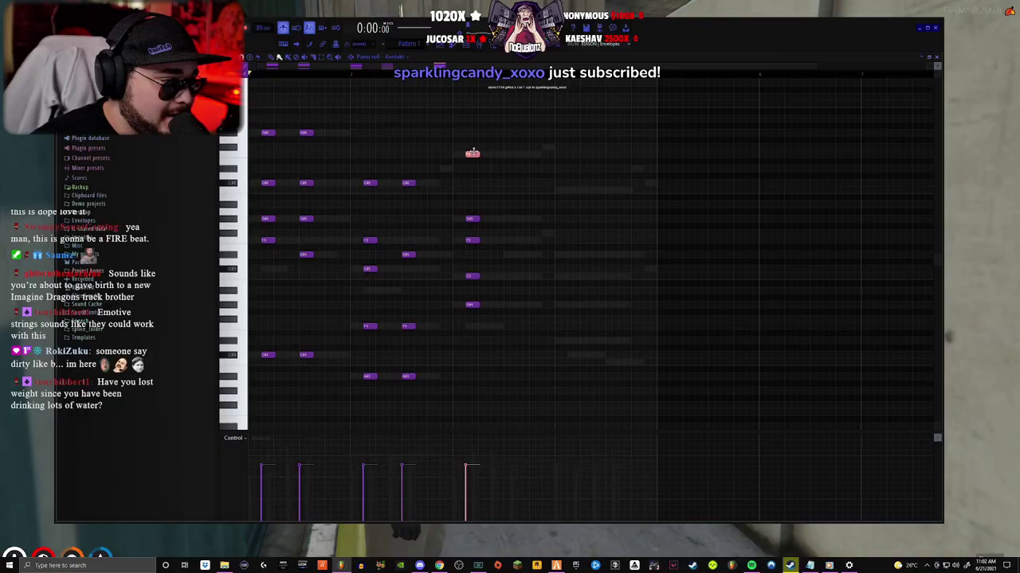
- Add a second short chord of G#, C, D#, G# and F to the Kontakt part's third bar during playback
key("space")
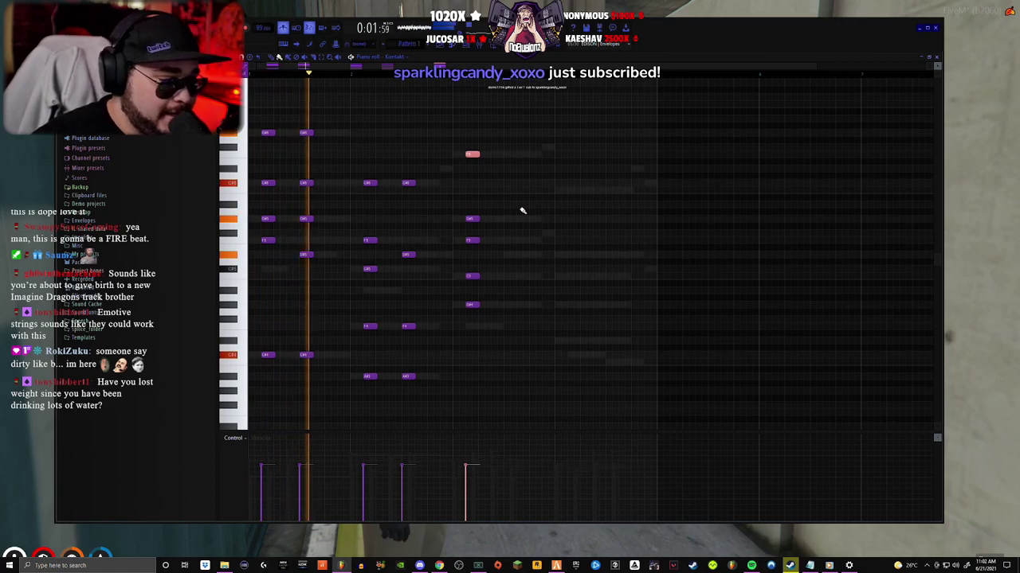
left_click(509, 304)
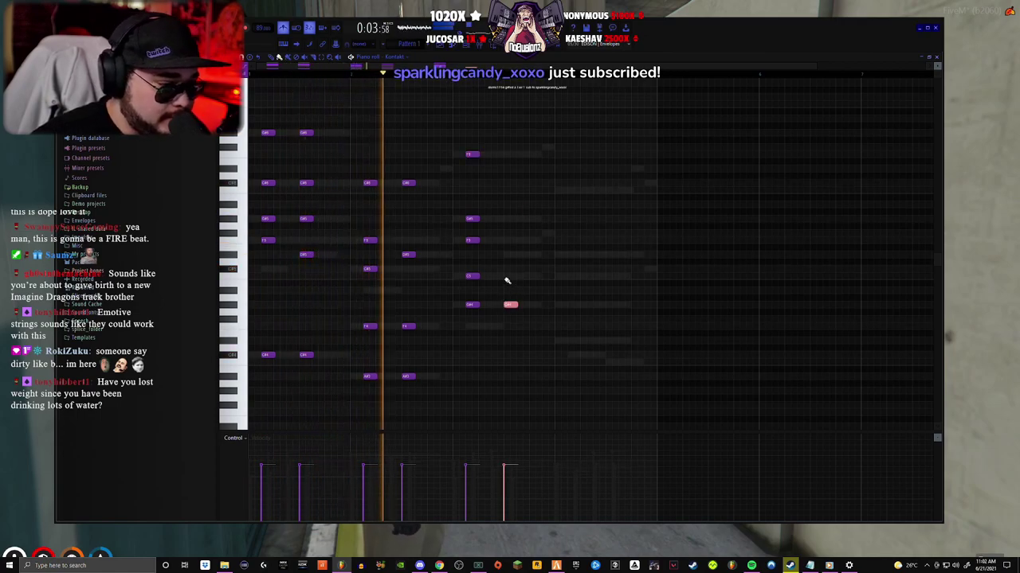
left_click(504, 276)
left_click_drag(505, 275, 510, 276)
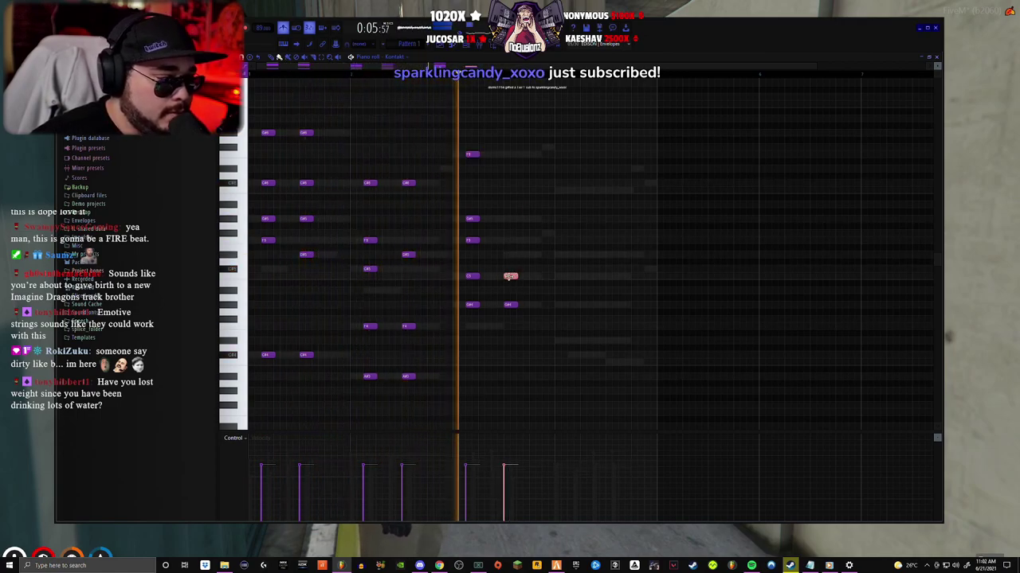
left_click(510, 254)
left_click(510, 218)
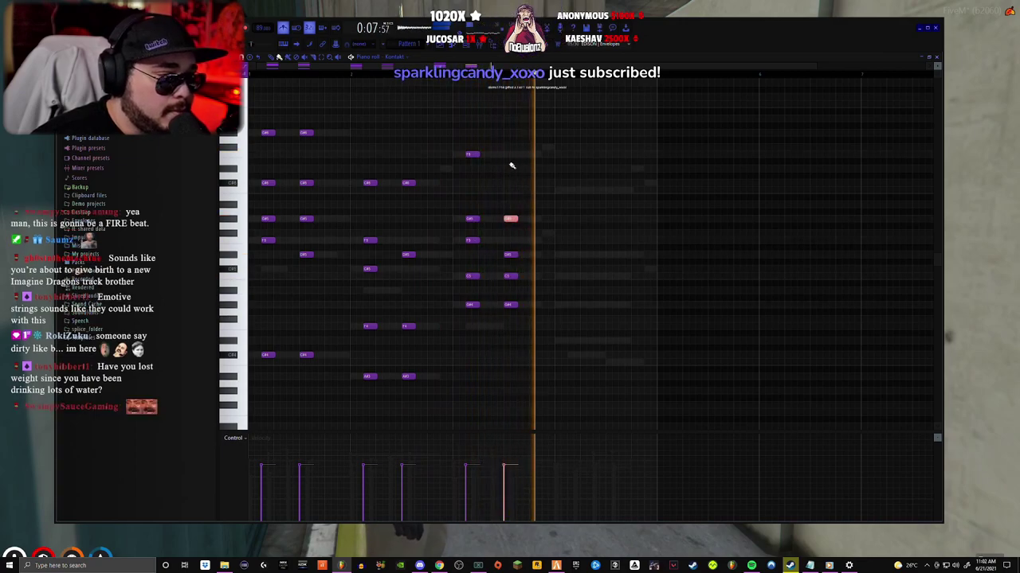
left_click(504, 154)
left_click_drag(504, 153, 511, 154)
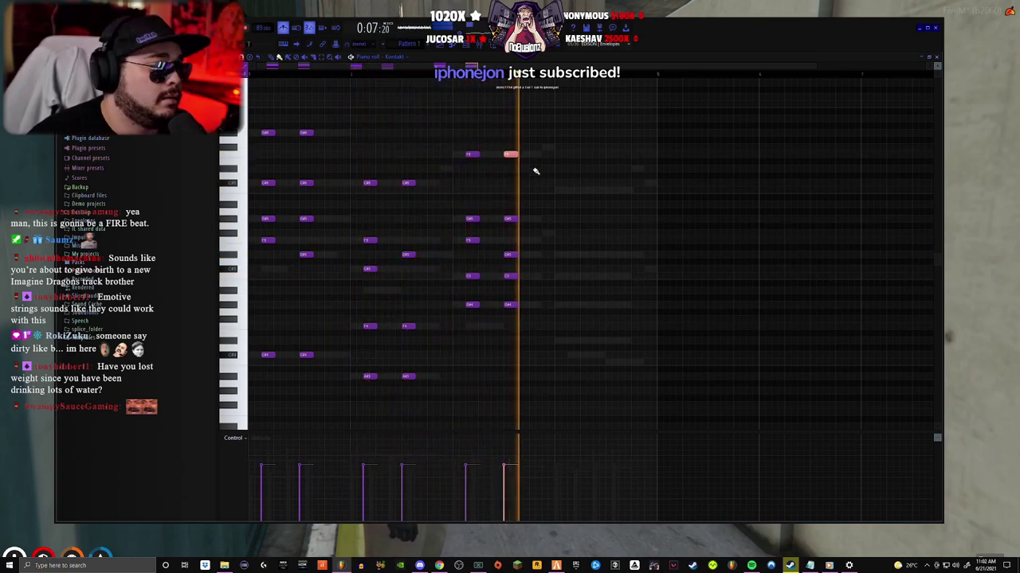
key("space")
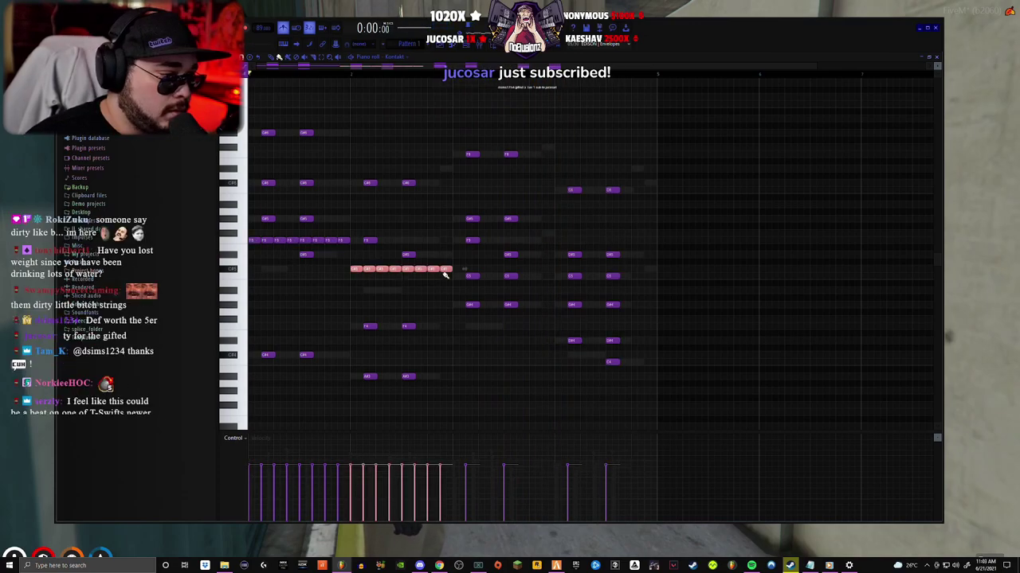
- Paint a run of repeated short F notes across the third bar and C notes across the fourth bar
key("space")
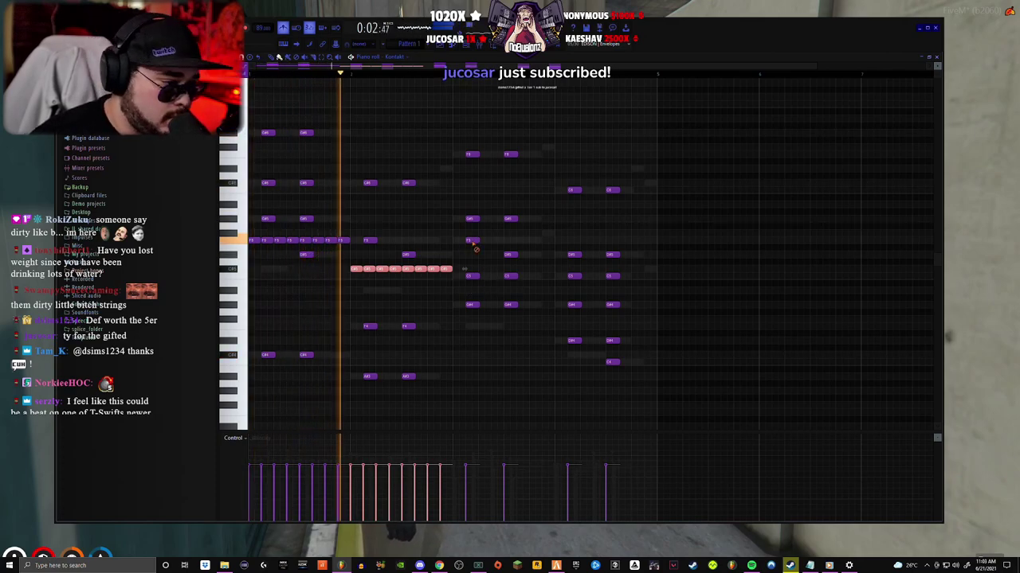
left_click_drag(455, 241, 553, 243)
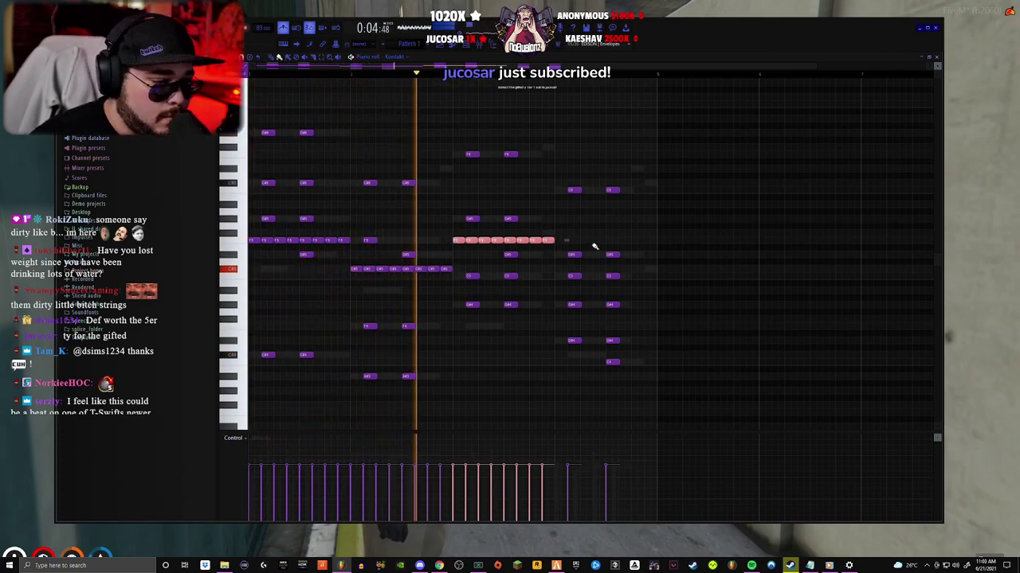
left_click_drag(557, 277, 651, 279)
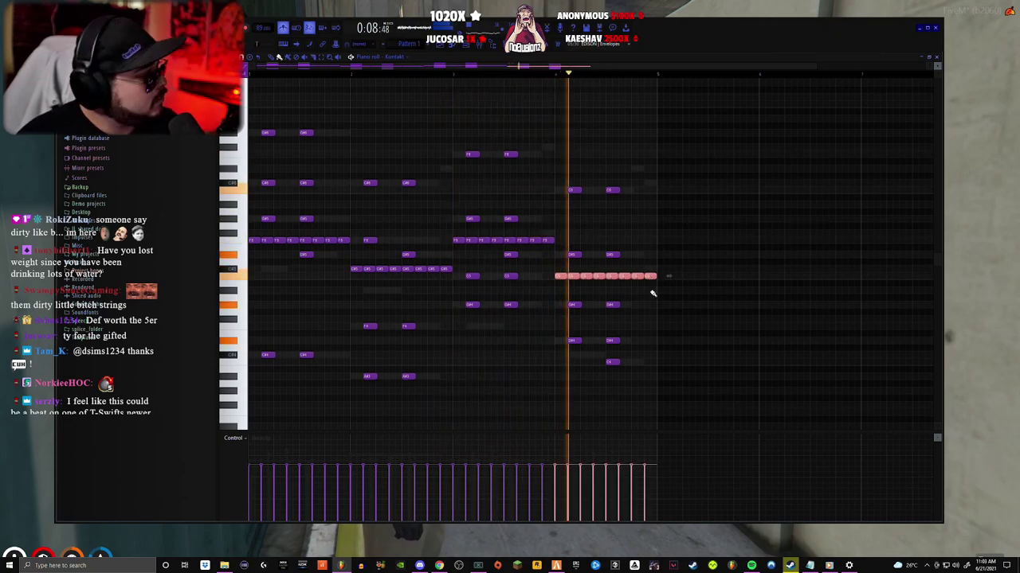
- Randomize the velocity levels of all notes in the Kontakt part
key("ctrl+a")
key("alt+r")
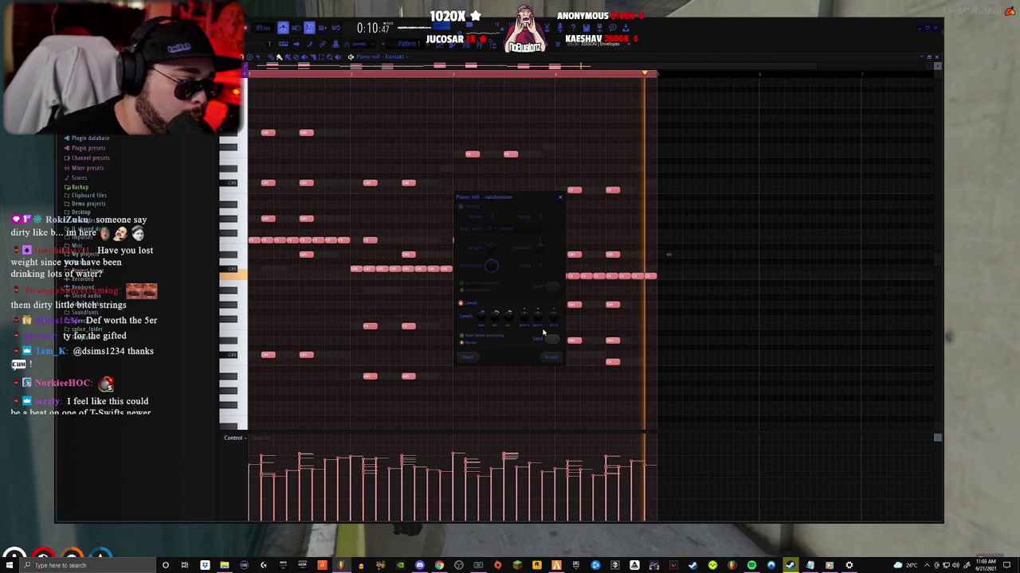
left_click(550, 356)
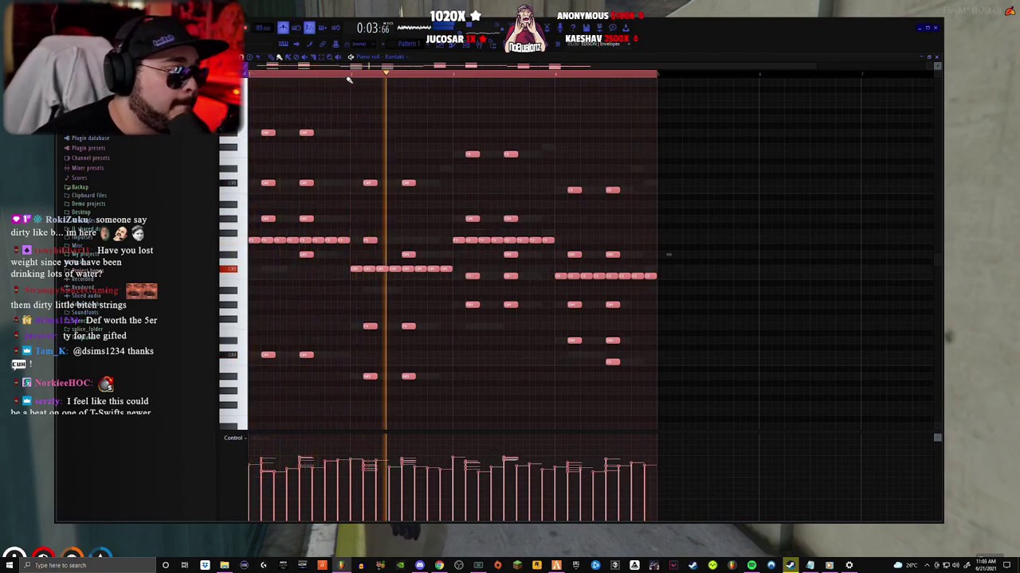
- Lower the velocities of the repeated short notes across all four bars
left_click_drag(250, 233, 450, 281)
left_click_drag(448, 231, 653, 284)
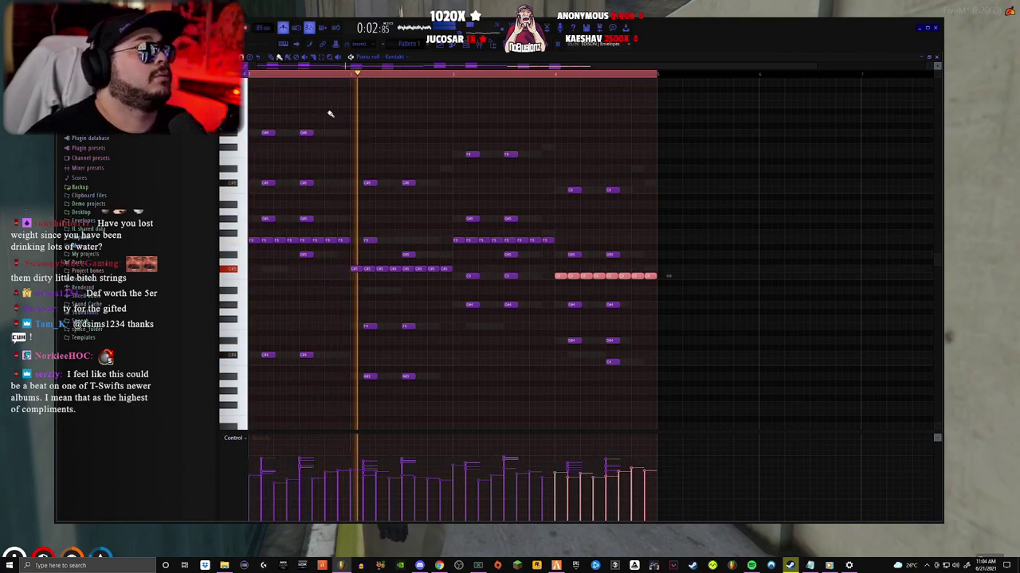
- Close the piano roll and route the Kontakt channel to mixer insert 19
left_click(935, 57)
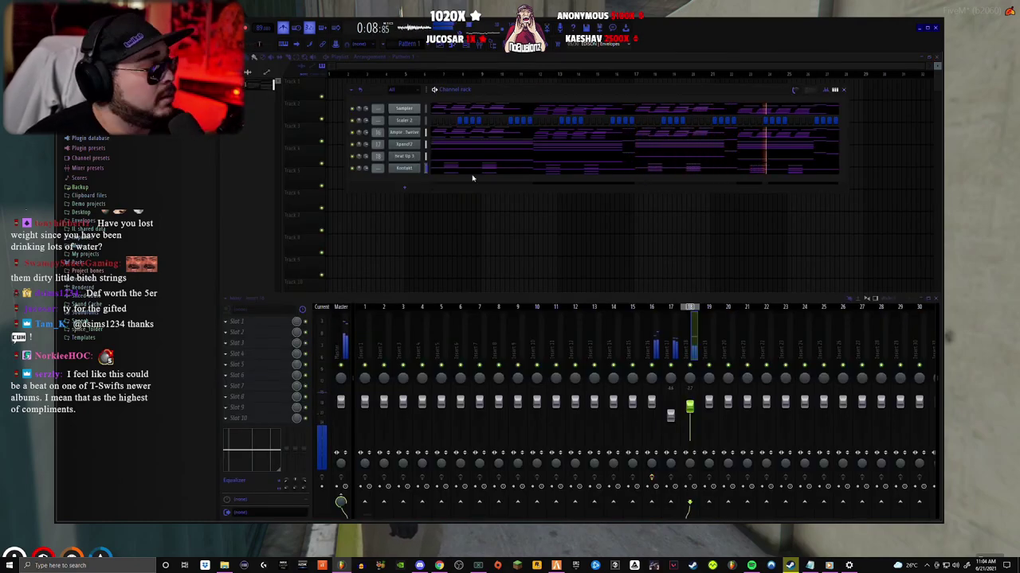
left_click_drag(379, 169, 379, 157)
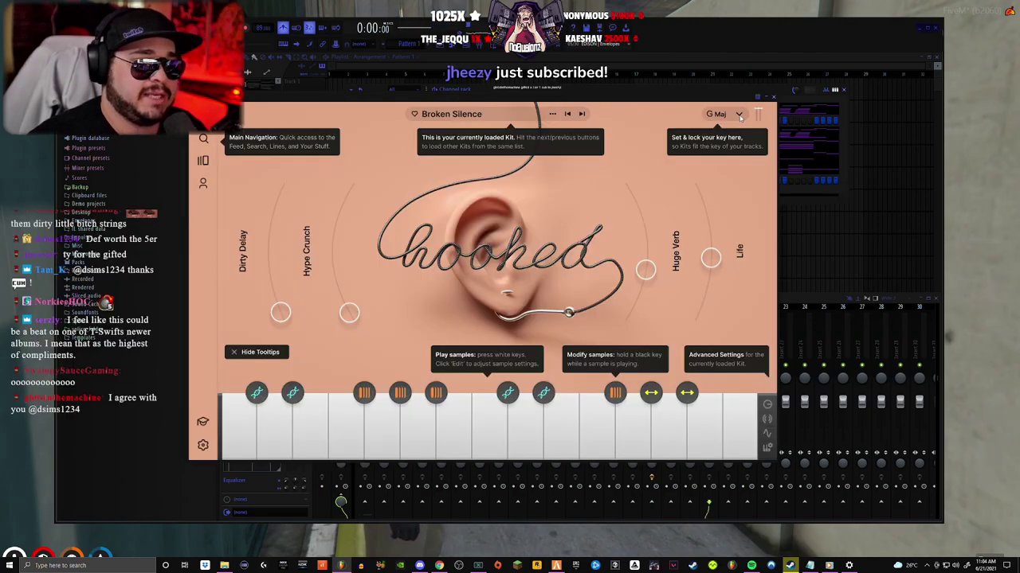
- Set the Broken Silence kit's session key to C# Maj and audition its vocal samples
left_click(739, 115)
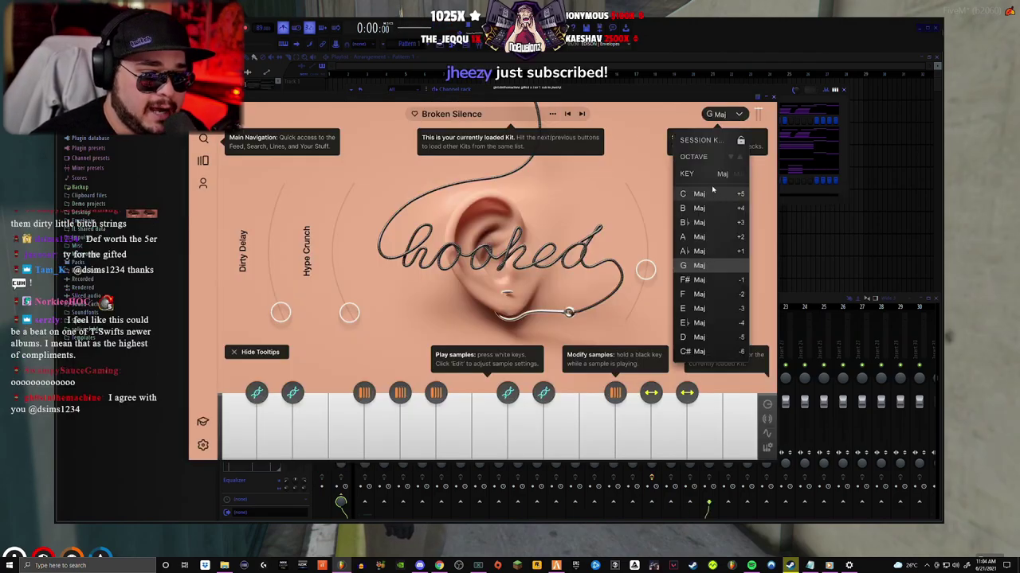
left_click(693, 351)
key("m")
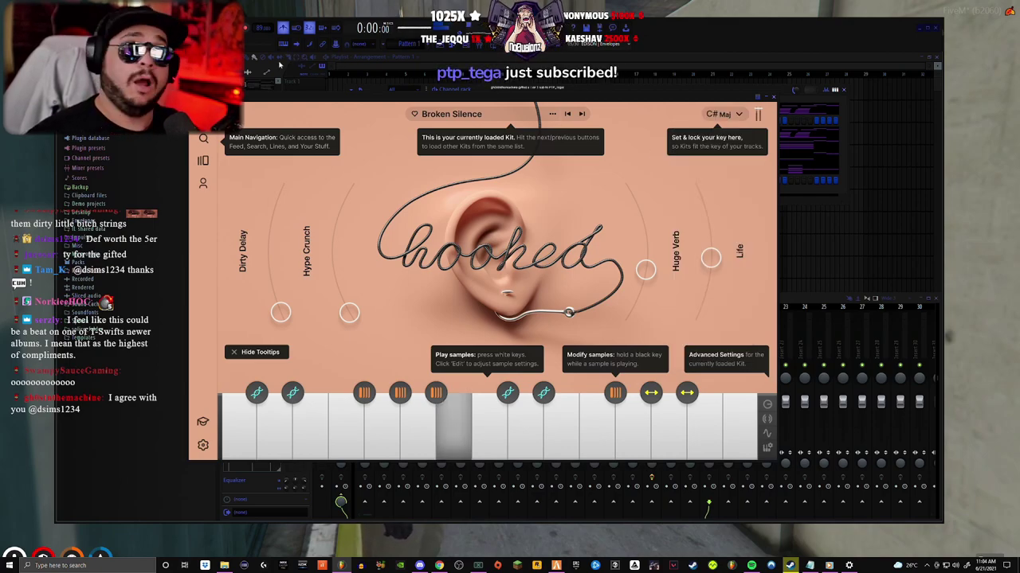
key("z")
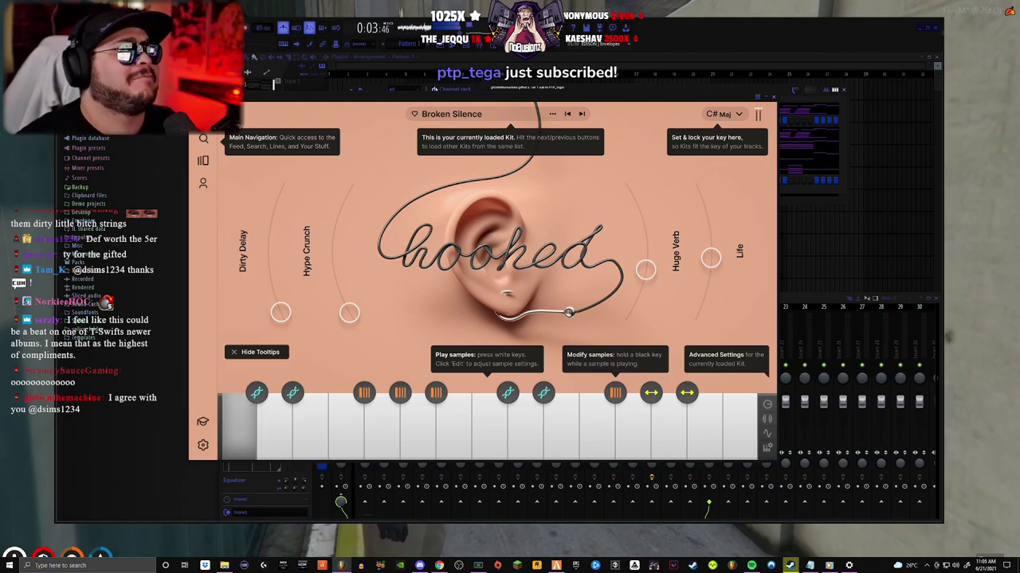
- Move the vocal kit window clear of the channel rack and audition its samples over the playing beat
left_click(462, 48)
left_click_drag(465, 96, 590, 213)
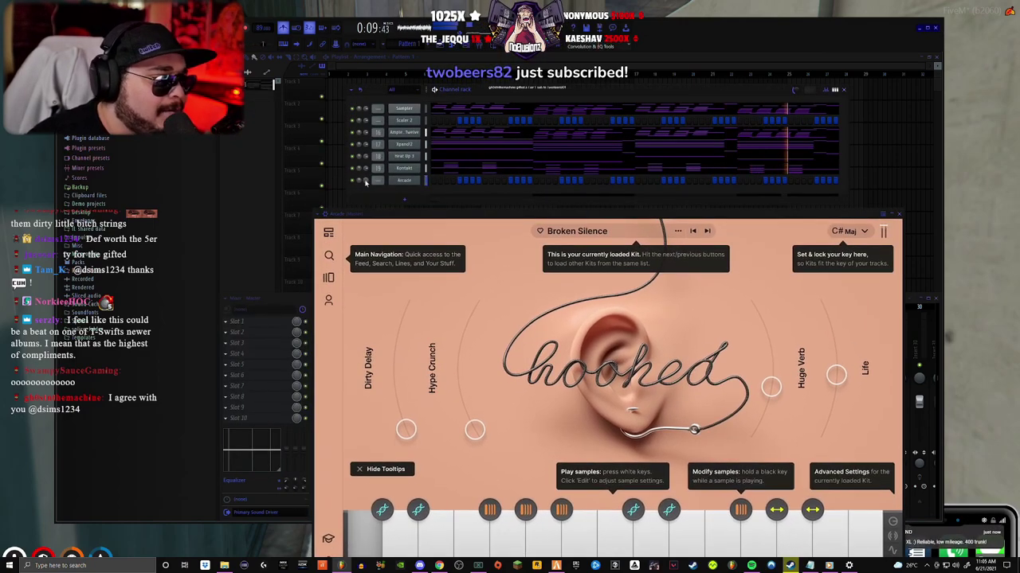
left_click_drag(391, 217, 364, 123)
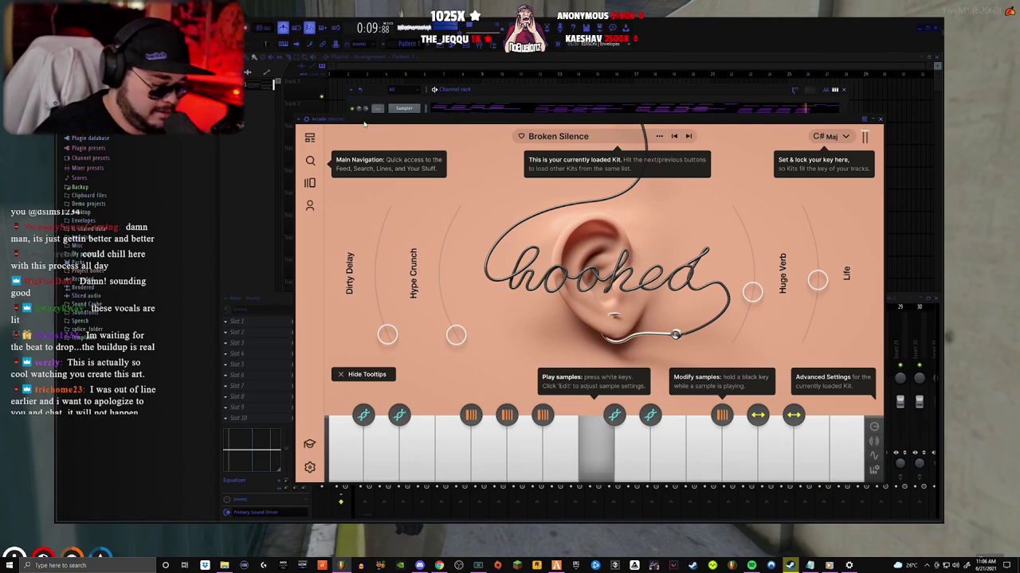
key("space")
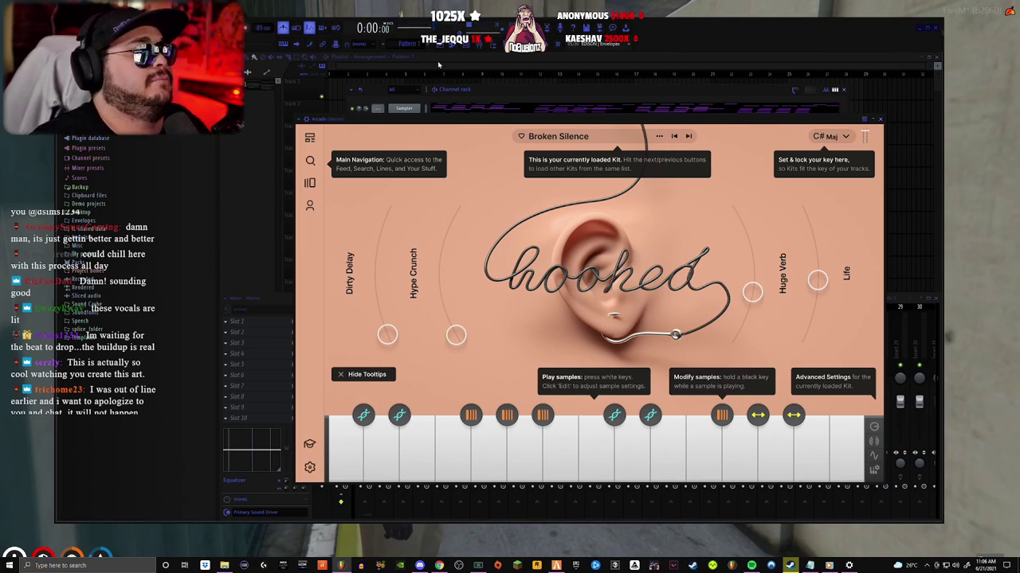
- Play back the Arcade channel's one-bar vocal notes in the piano roll and close the piano roll
key("F7")
key("space")
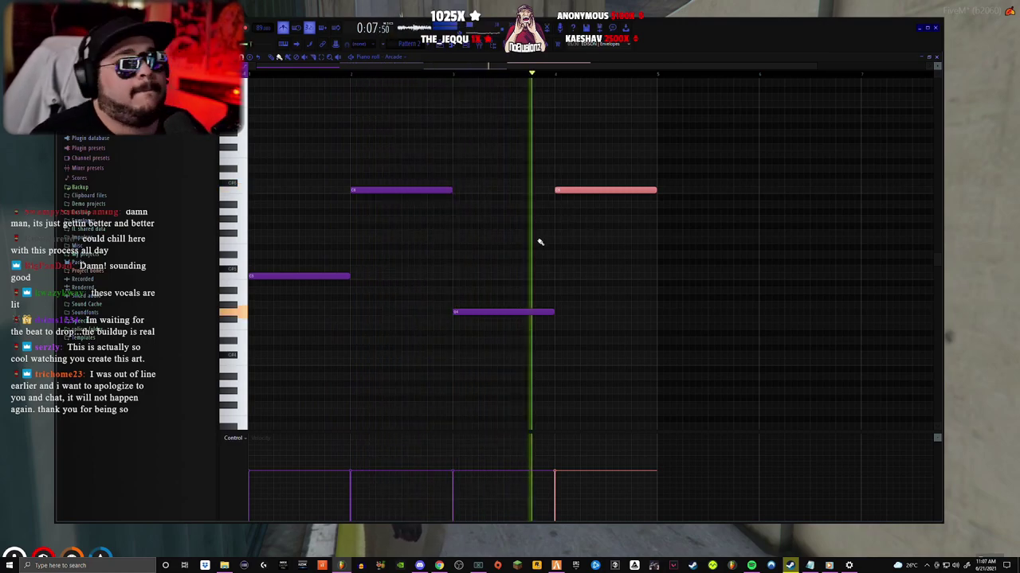
left_click(937, 58)
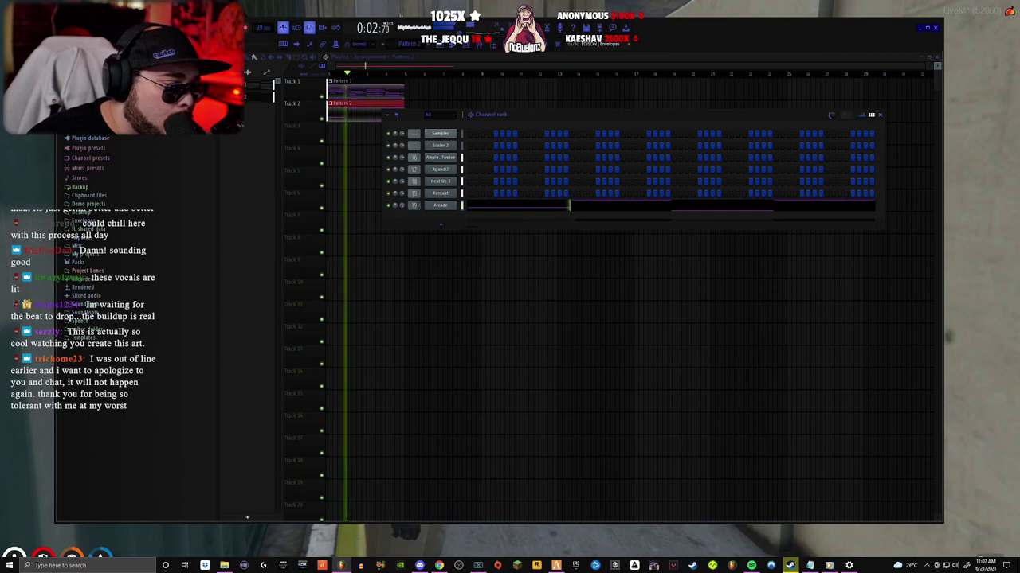
- Route the Arcade channel to mixer insert 20 and browse the mixer presets for a track state to load
key("F9")
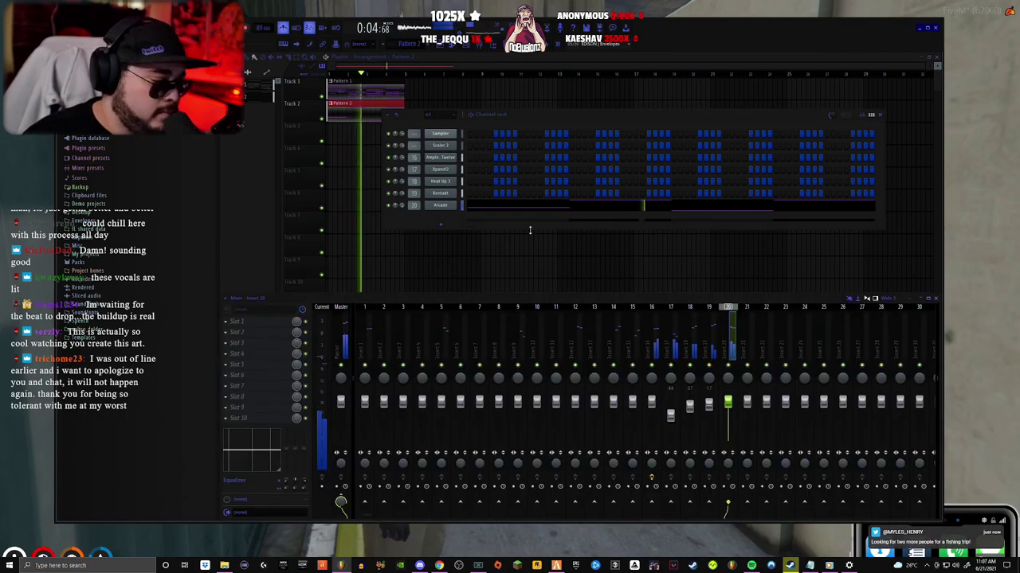
right_click(738, 311)
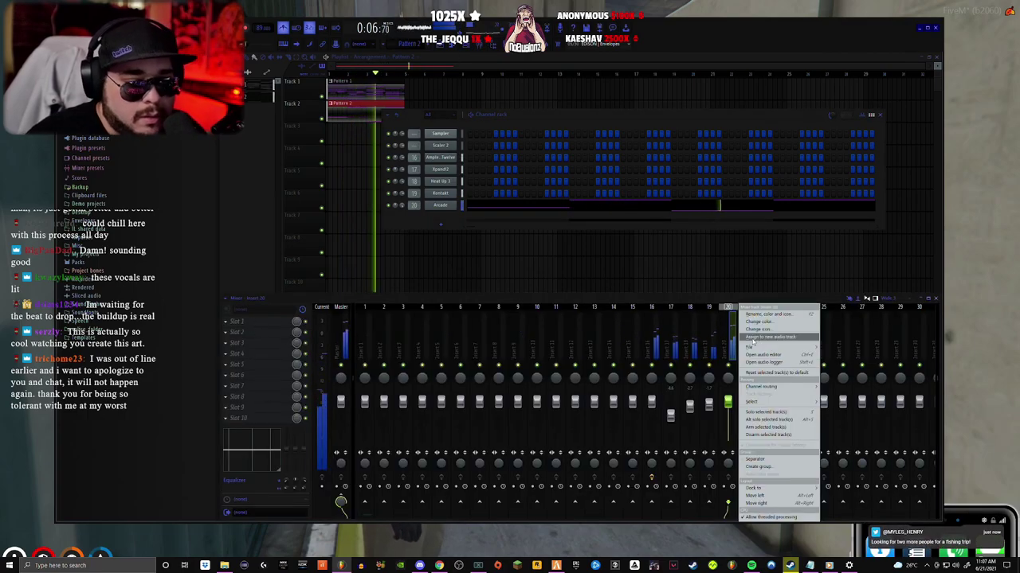
left_click(849, 348)
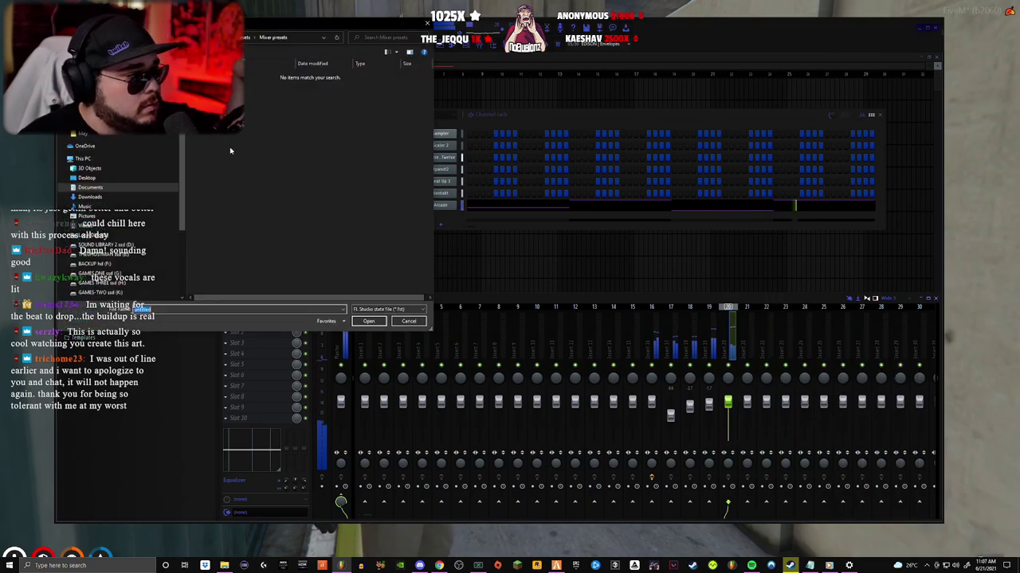
scroll(95, 179, "up", 1)
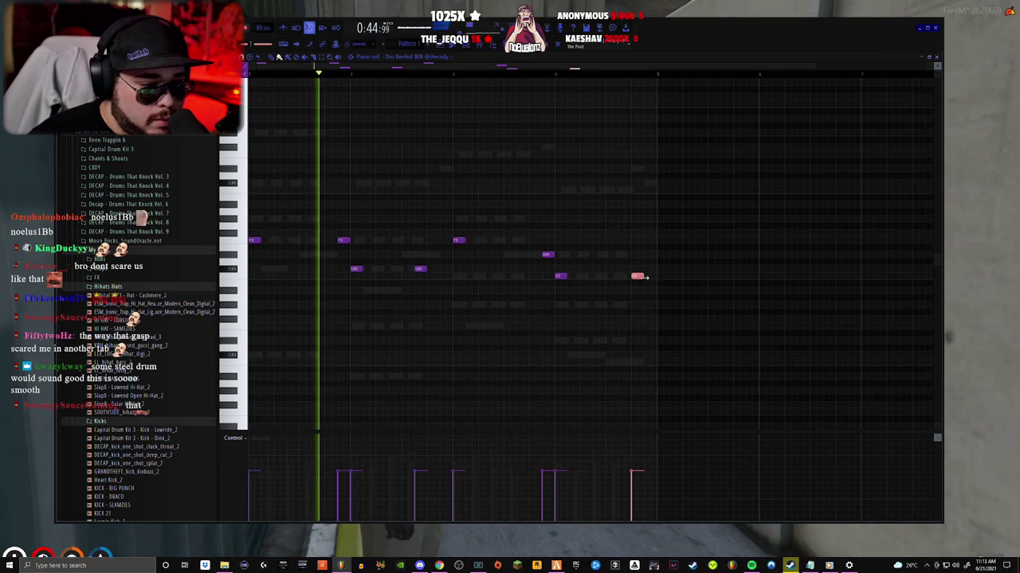
- Add two shorter notes at the end of the 808's fourth bar and slightly raise the velocity of all its notes
left_click(646, 277)
left_click_drag(656, 277, 649, 277)
left_click(653, 277)
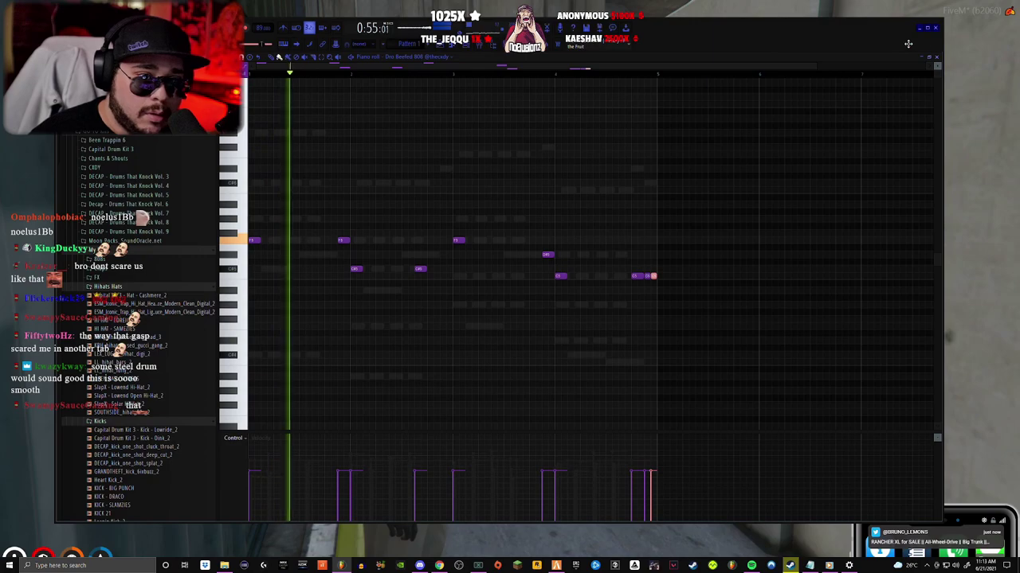
key("ctrl+a")
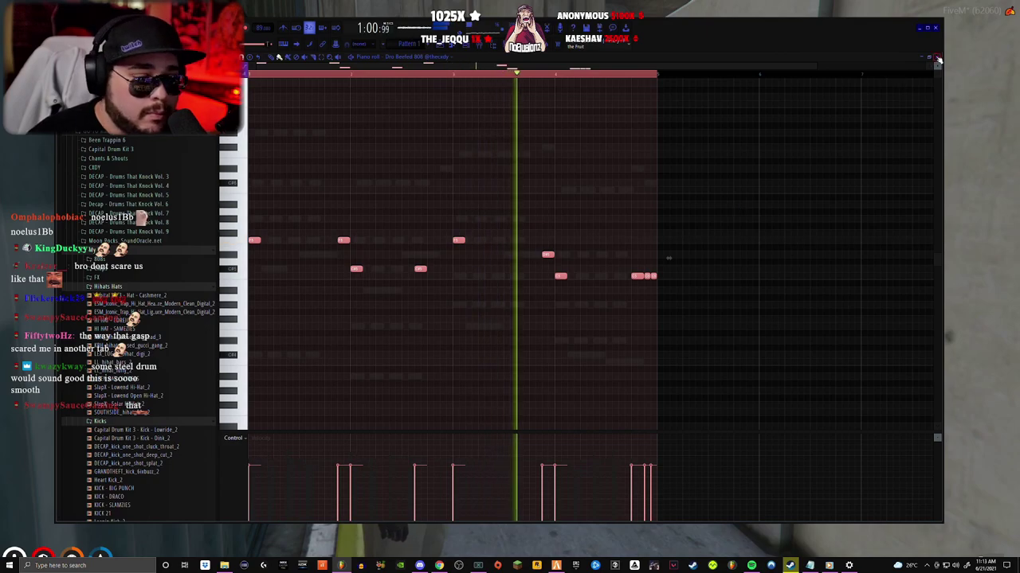
- Close the 808 piano roll and switch to a new empty pattern, Pattern 7
key("Escape")
key("space")
right_click(442, 263)
left_click(538, 269)
key("F4")
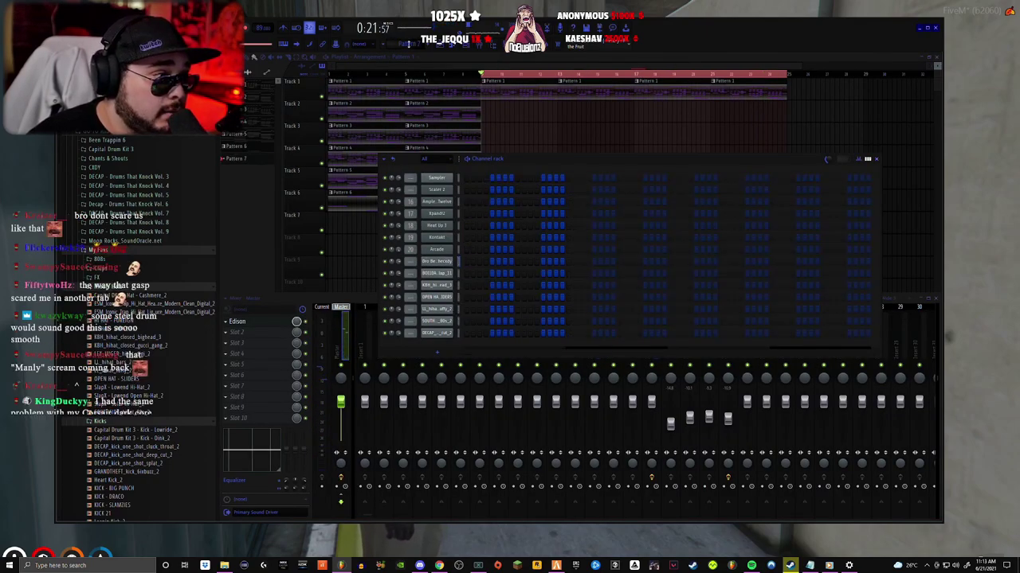
key("space")
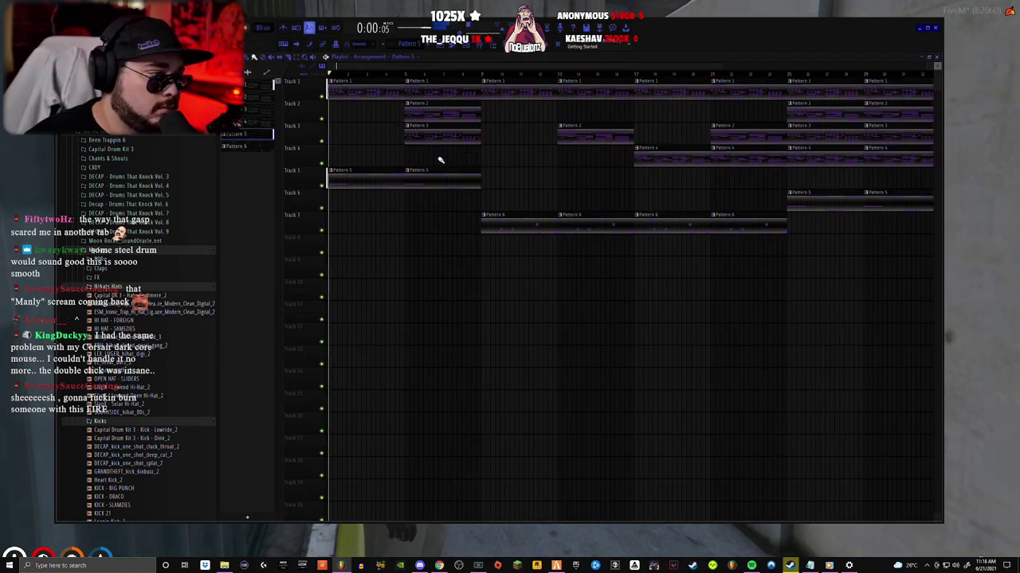
- Play the arrangement from the start and rename mixer insert 20 "vox"
key("space")
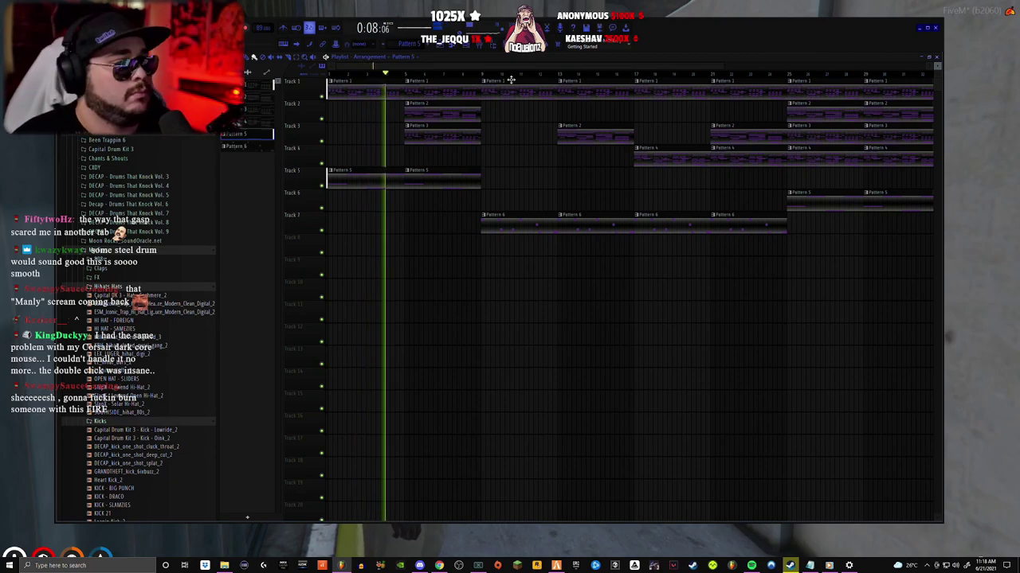
key("F9")
right_click(741, 308)
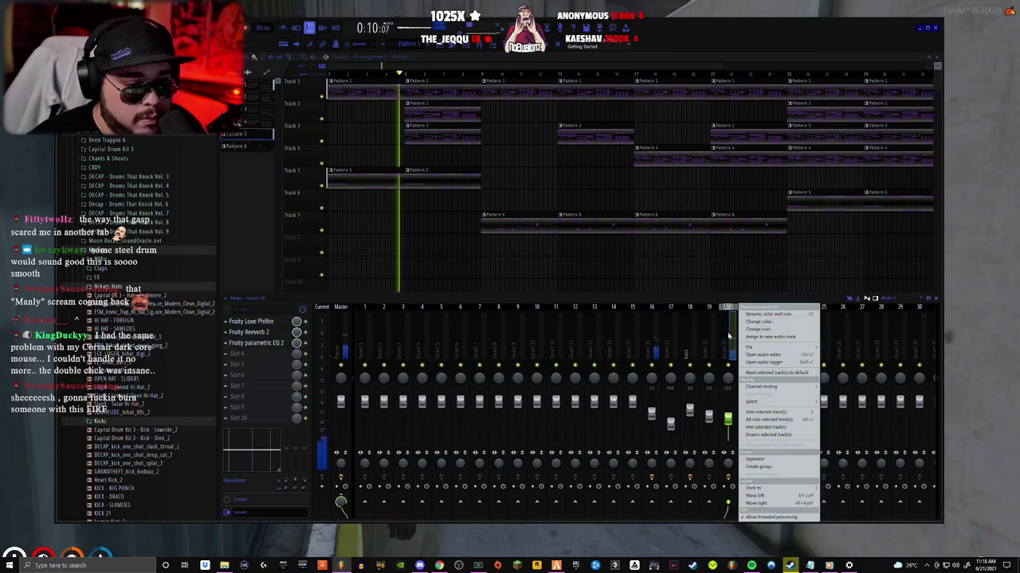
left_click(761, 318)
type("VO")
key("Return")
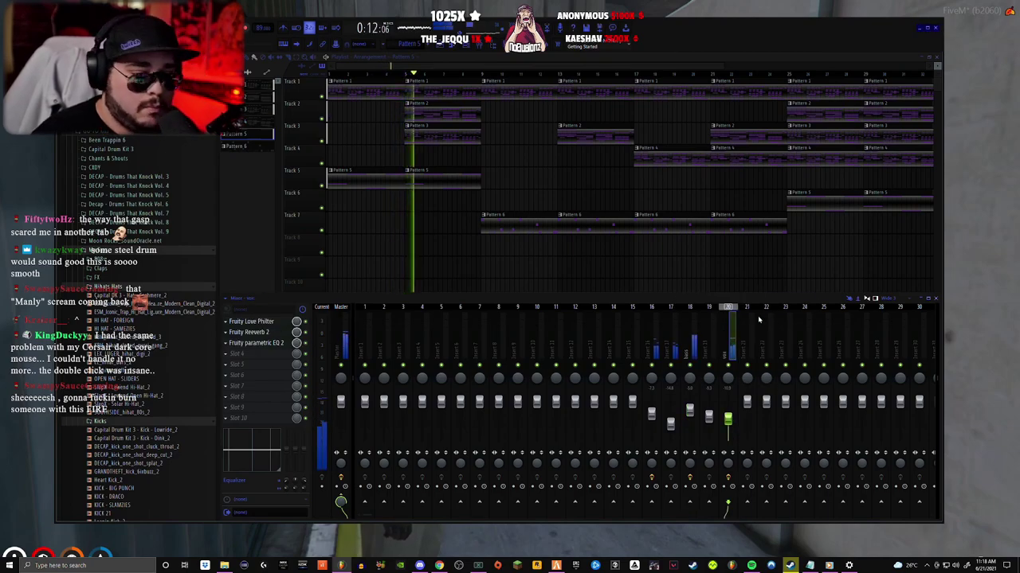
- Rename mixer inserts 16 and 17 "gtr" and "pads", and slightly lower the guitar track's volume
right_click(656, 341)
left_click(683, 314)
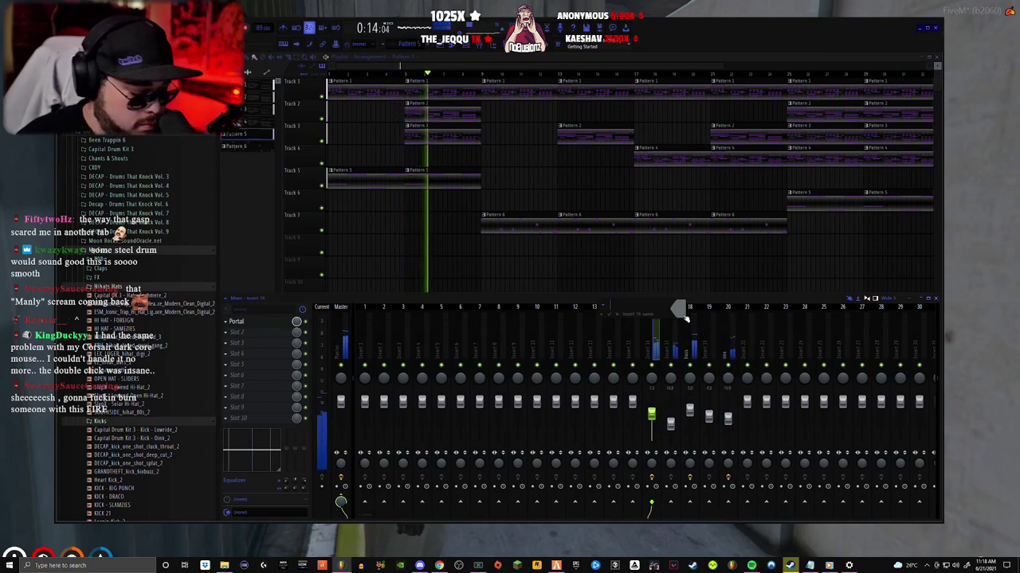
type("gtr")
key("Return")
right_click(697, 337)
left_click(717, 312)
type("pads")
key("Return")
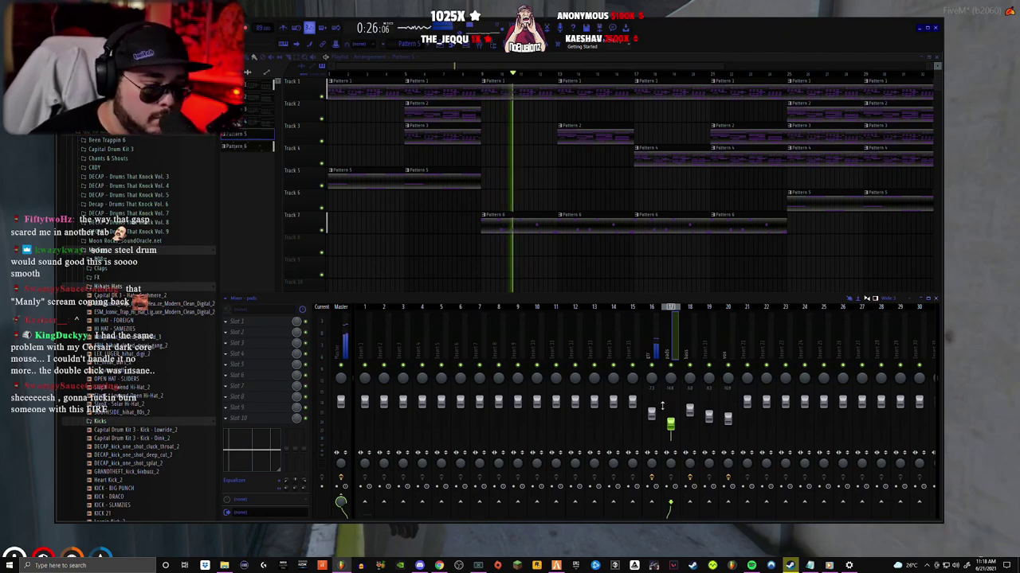
left_click_drag(651, 414, 651, 416)
- Route the selected 808 and drum channels to consecutive mixer tracks starting from insert 1
key("F6")
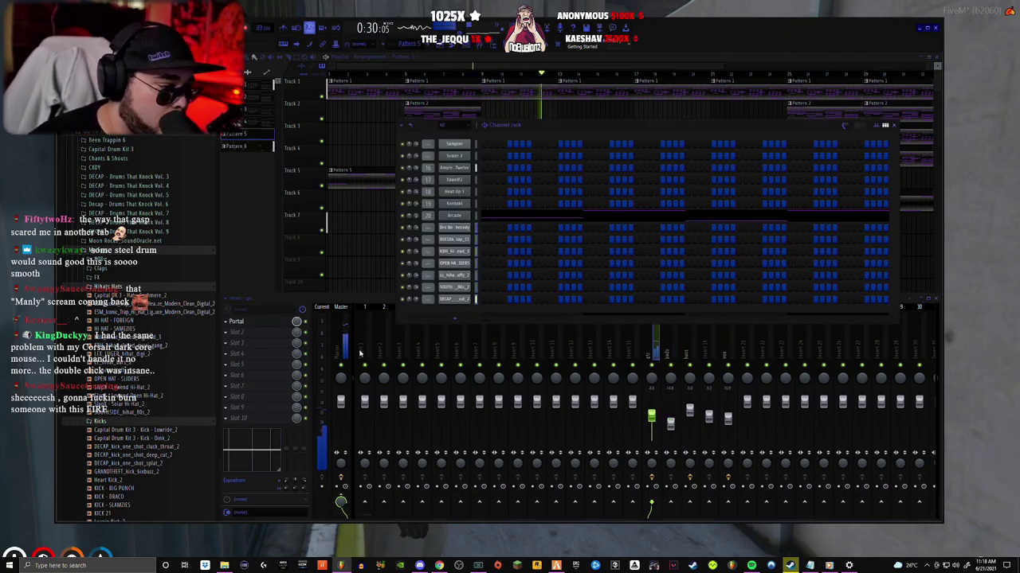
right_click(364, 351)
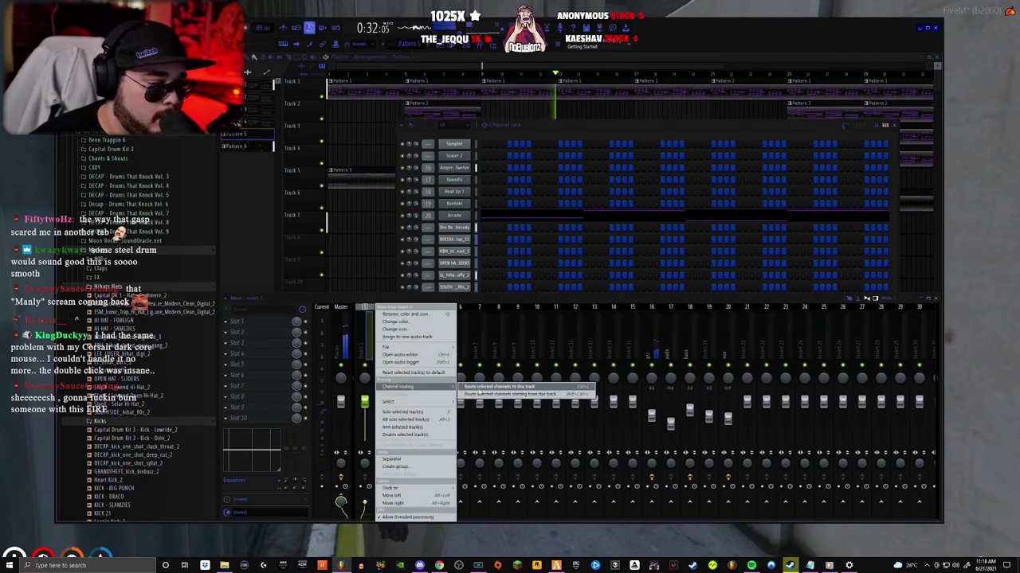
left_click(481, 398)
- Lower the volumes of mixer tracks 16 to 20 together, and bring the guitar track back up slightly
left_click_drag(648, 356, 731, 360)
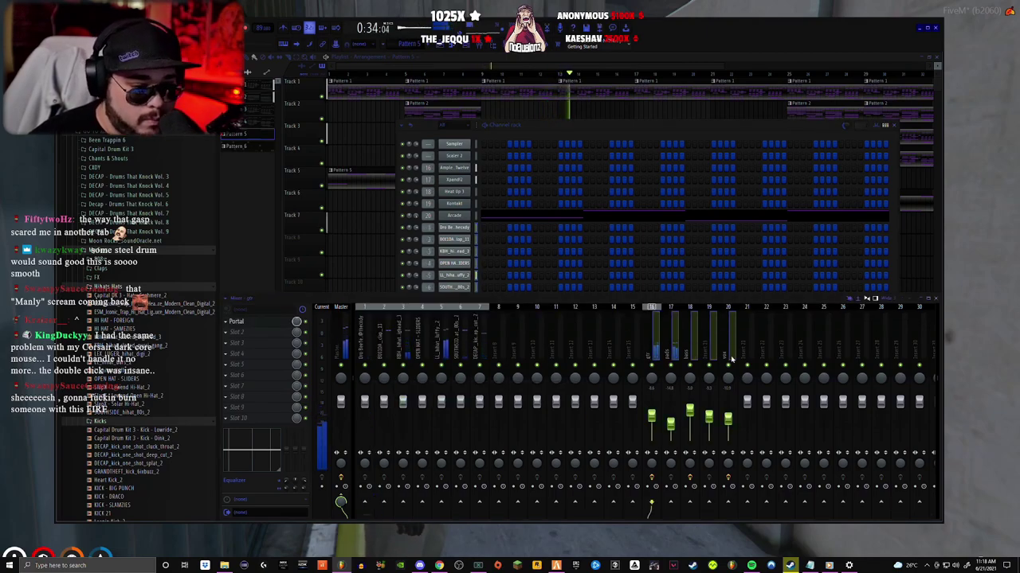
left_click(689, 503)
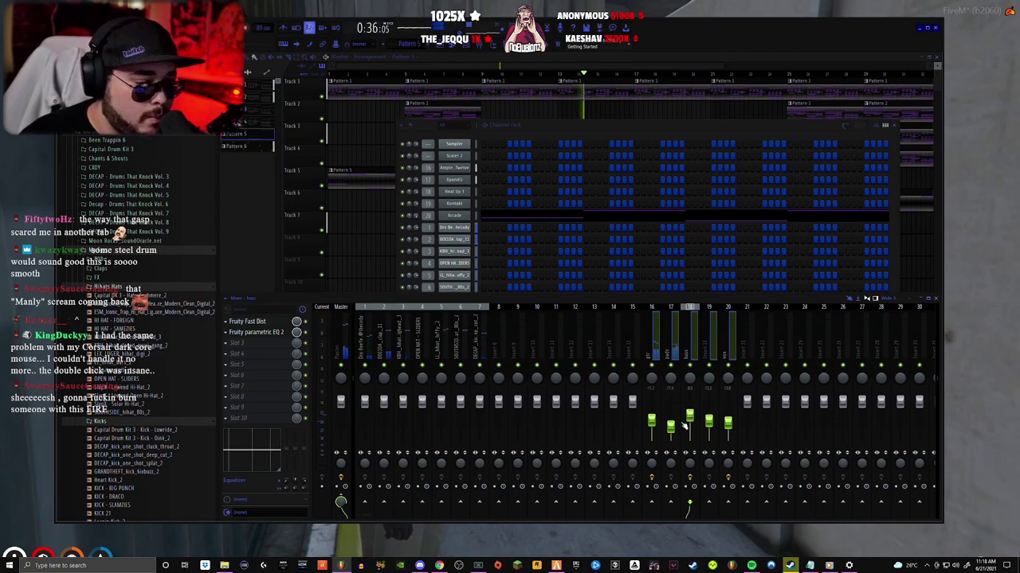
left_click(657, 409)
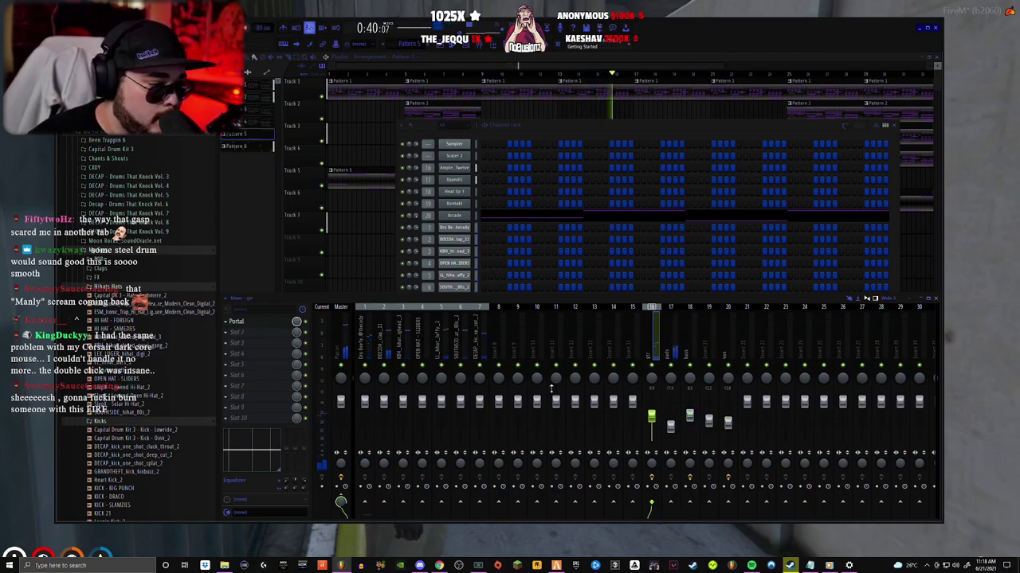
- Adjust the panning of the hi-hats on inserts 5 and 6, and lower insert 7's volume to about -1.8 dB
left_click(462, 379)
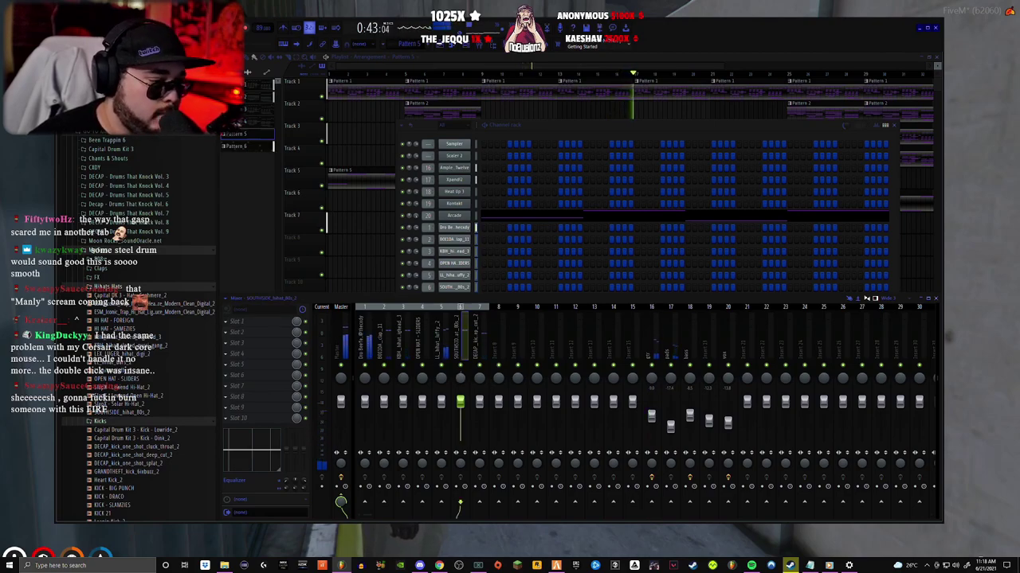
left_click(442, 380)
left_click_drag(479, 407, 462, 384)
- Raise the volume of mixer insert 19 and rename it "strings"
left_click_drag(708, 422, 708, 411)
right_click(710, 338)
left_click(735, 316)
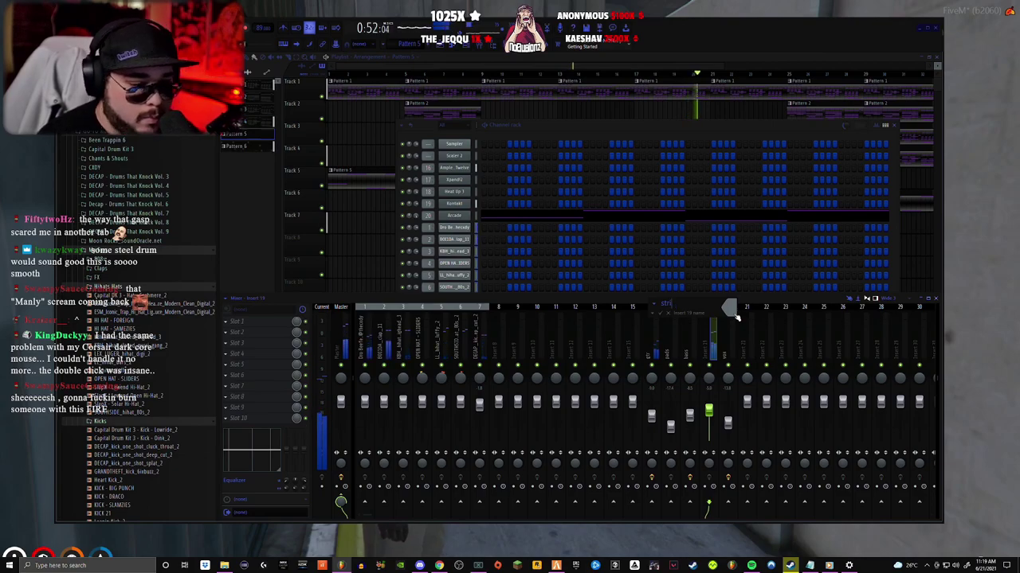
type("strings")
key("Return")
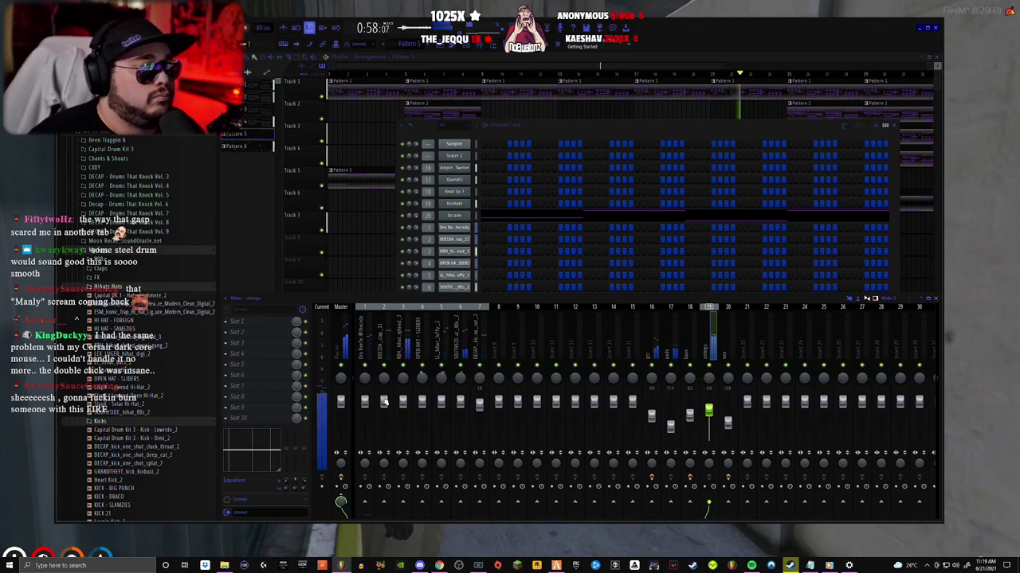
- Lower the guitar, pads, bass and strings tracks together slightly, and raise the vox track's volume
mouse_move(647, 351)
left_mouse_down()
mouse_move(717, 356)
mouse_move(651, 357)
left_mouse_up()
left_click_drag(709, 411, 728, 417)
left_click(747, 354)
left_click(728, 358)
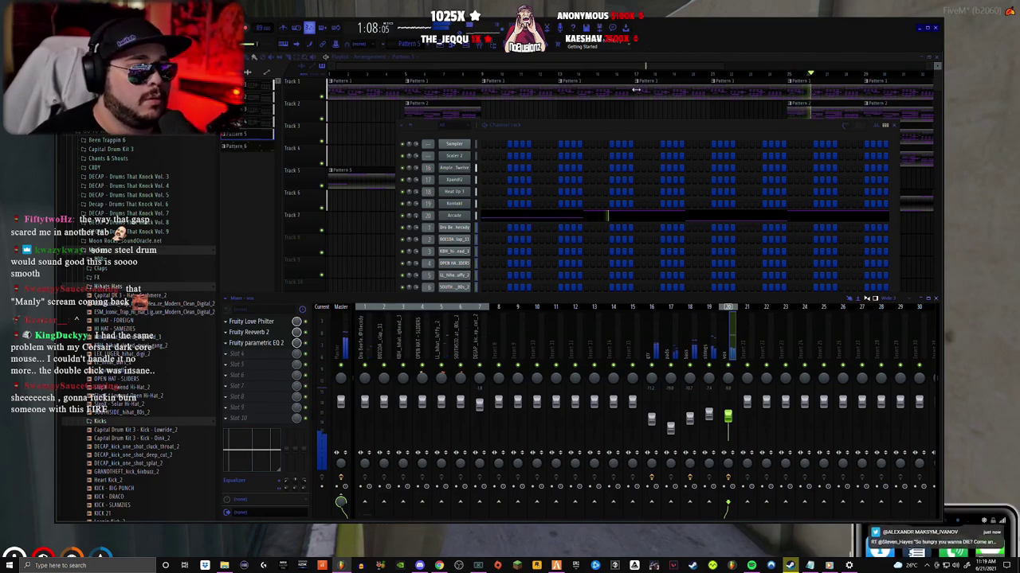
- Hide the channel rack and mixer, and place a Pattern 6 clip on playlist track 7 at bar 29
left_click(893, 125)
scroll(792, 187, "down", 2)
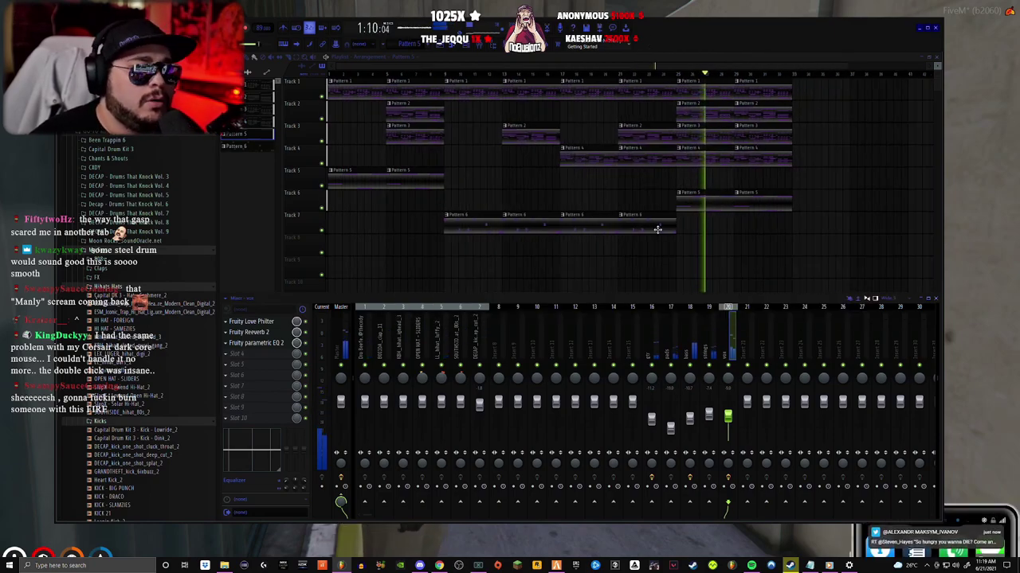
key("F9")
left_click(767, 217)
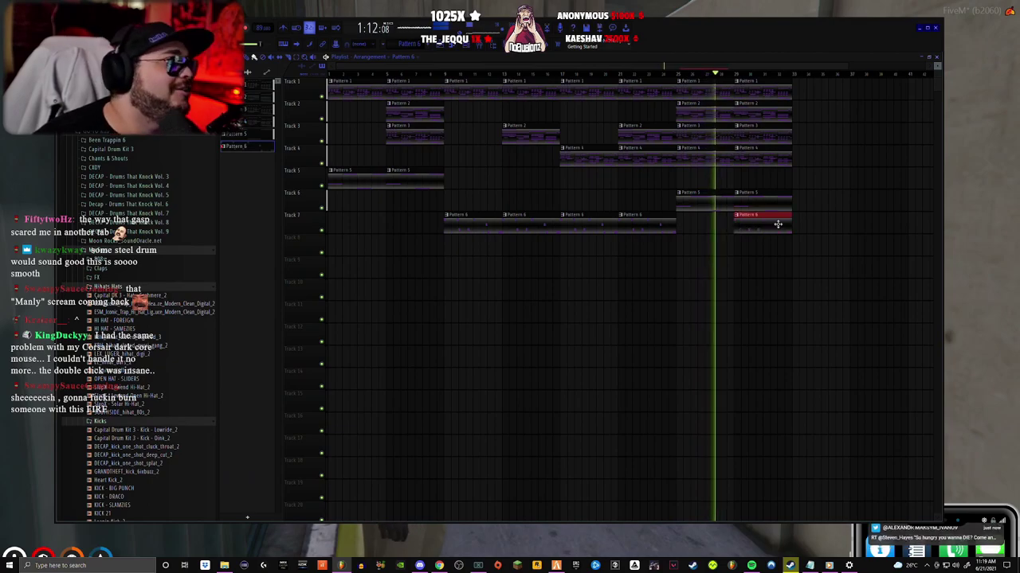